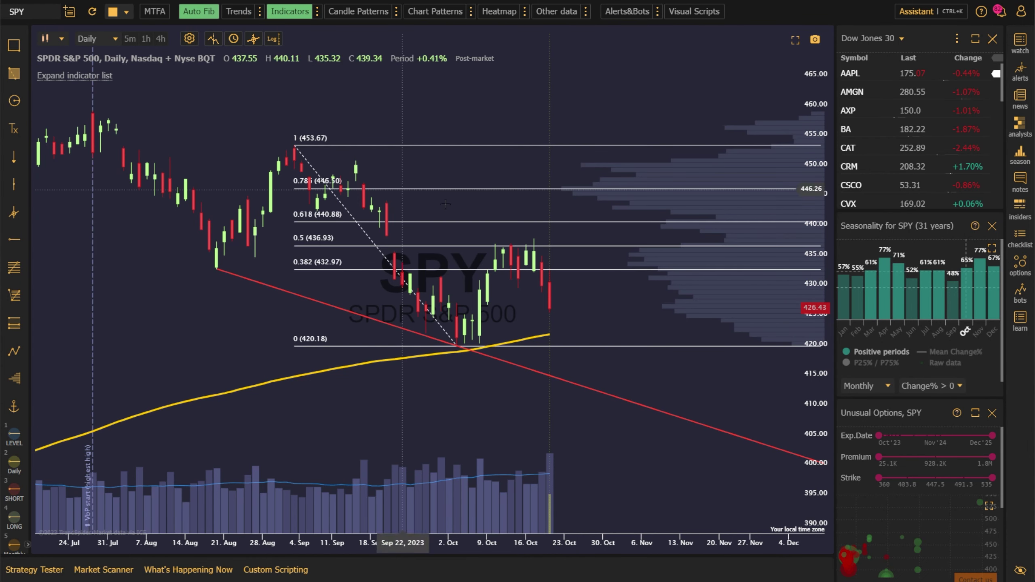
- Create an alert on SPY's 0.5 Fibonacci retracement line
right_click(583, 246)
click(624, 262)
click(548, 507)
- From the live market event feeds, bring up the BKNG, ORLY and CMG charts
click(186, 570)
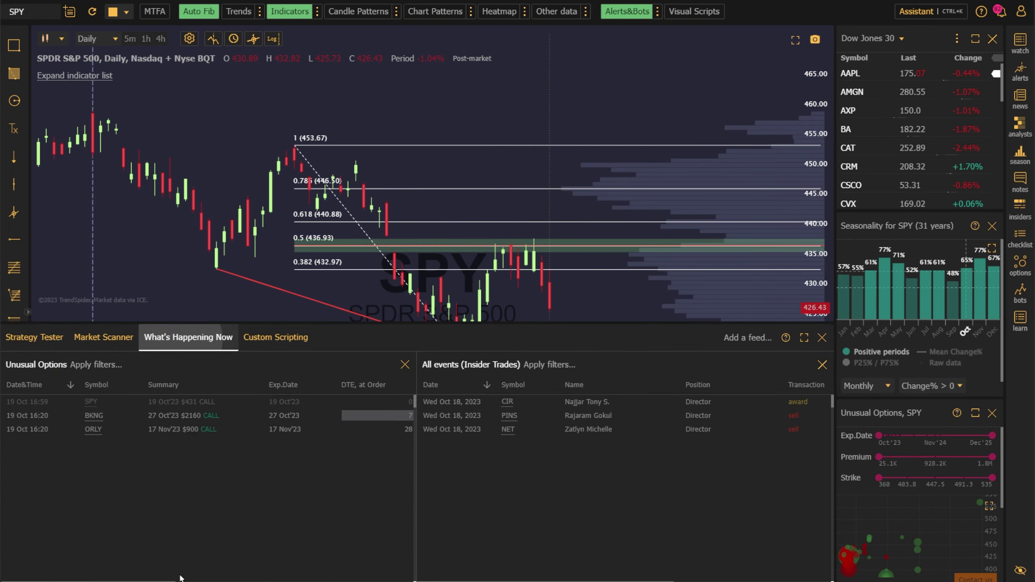
click(98, 417)
click(96, 432)
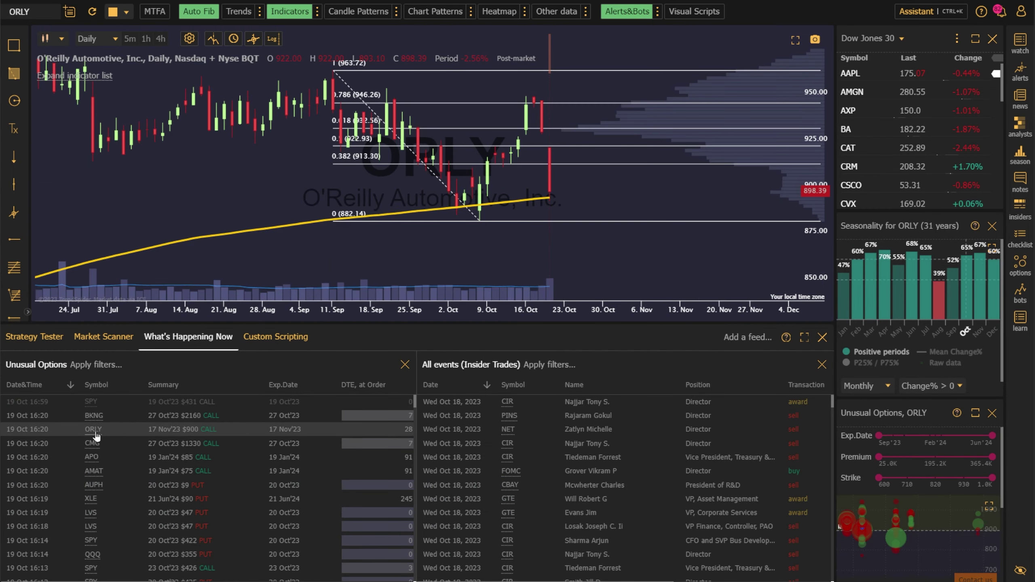
click(92, 444)
- Load the [COPY] today's close scanner and view NKE and BA from its results
click(104, 337)
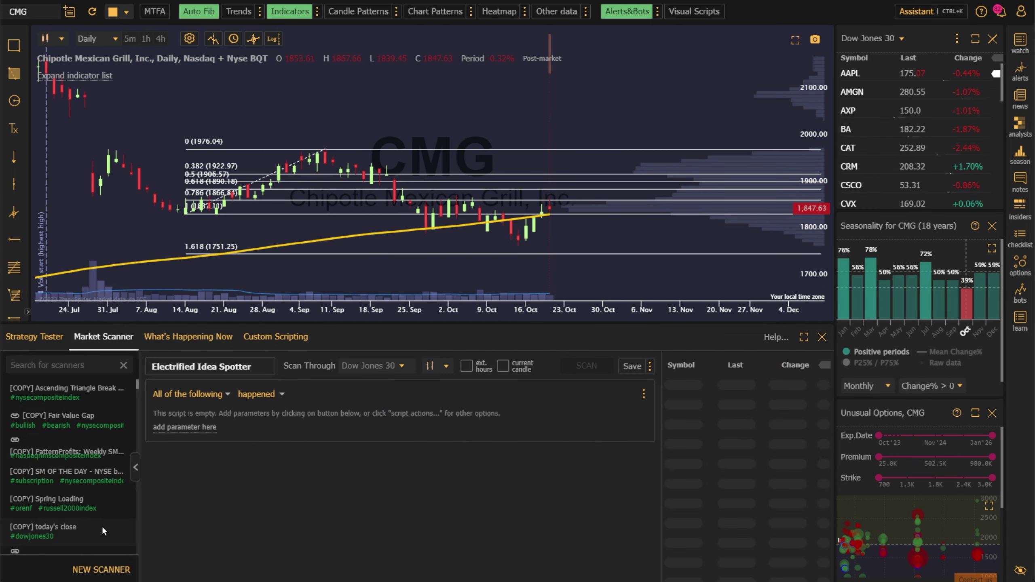
click(102, 529)
click(705, 383)
click(705, 401)
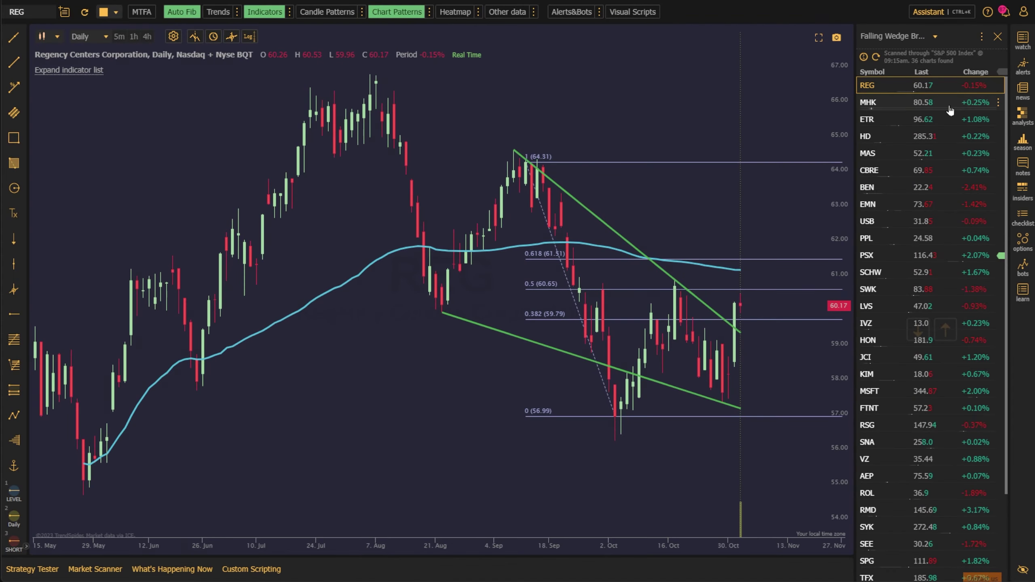
- Step through wedge results (Home Depot, Masco, CBRE, Franklin Resources, Eastman Chemical), then add Heatmap to META and MTFA to AAPL
click(949, 120)
click(949, 136)
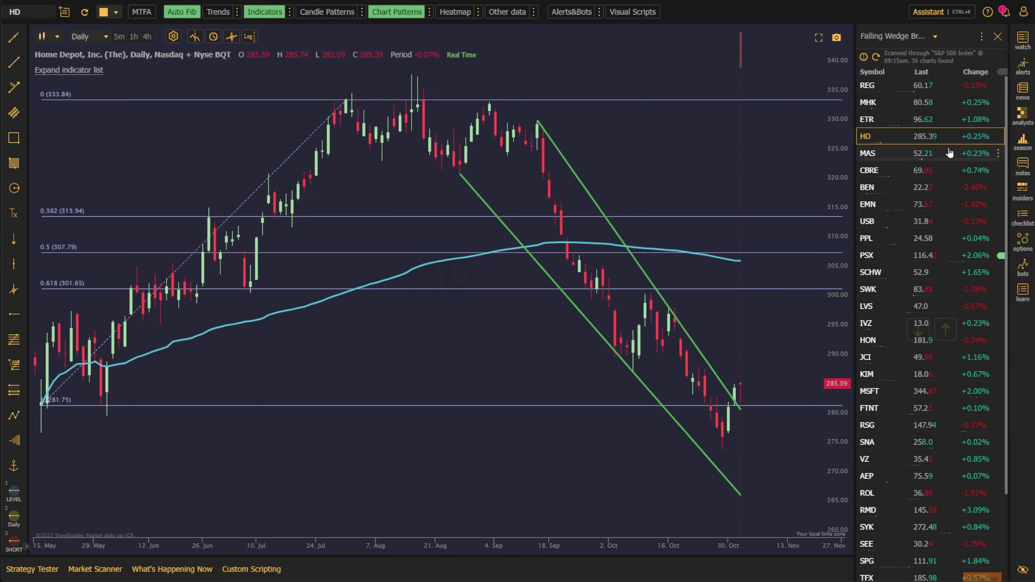
click(948, 153)
click(947, 170)
click(948, 188)
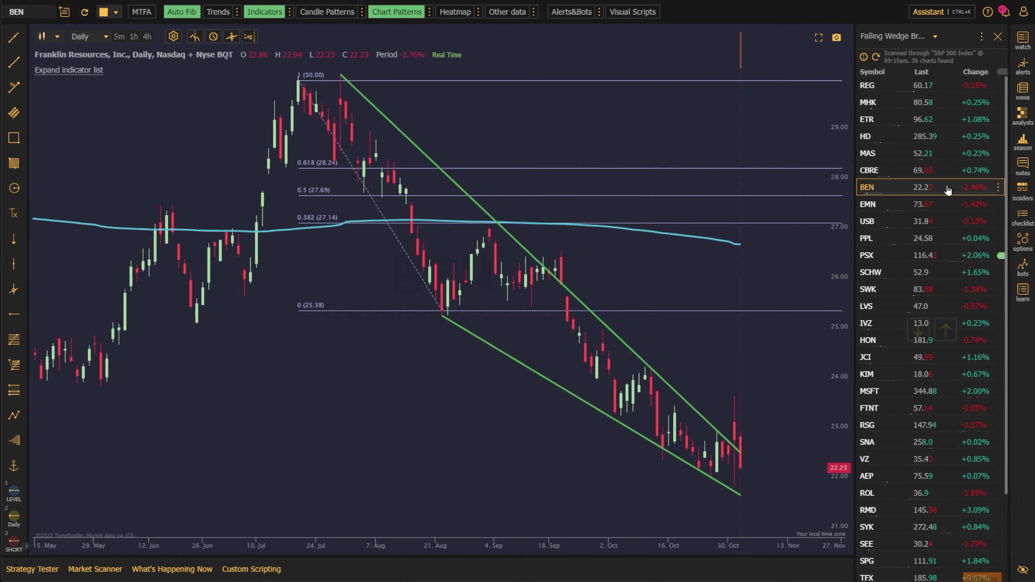
click(948, 204)
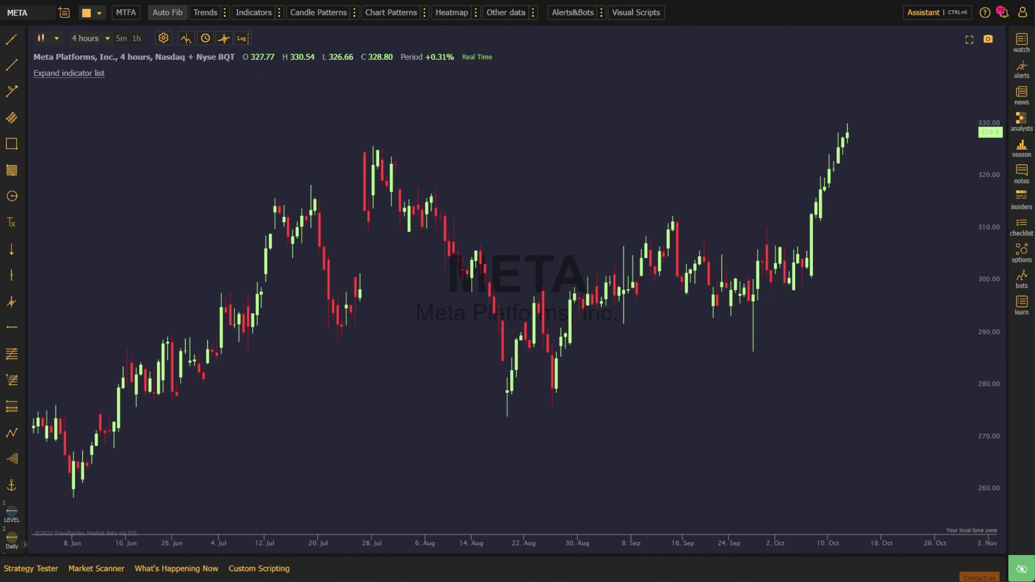
click(450, 14)
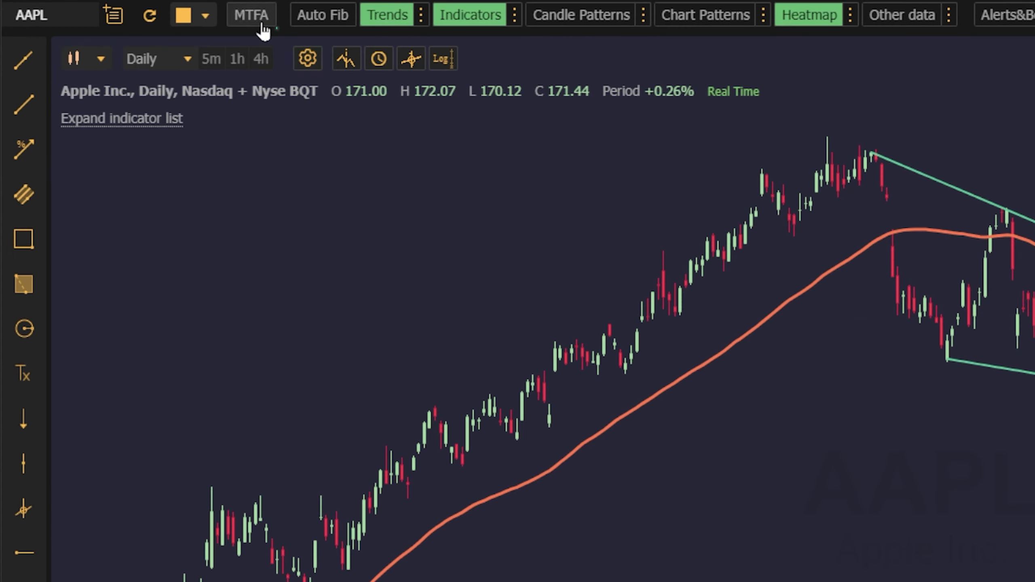
click(182, 16)
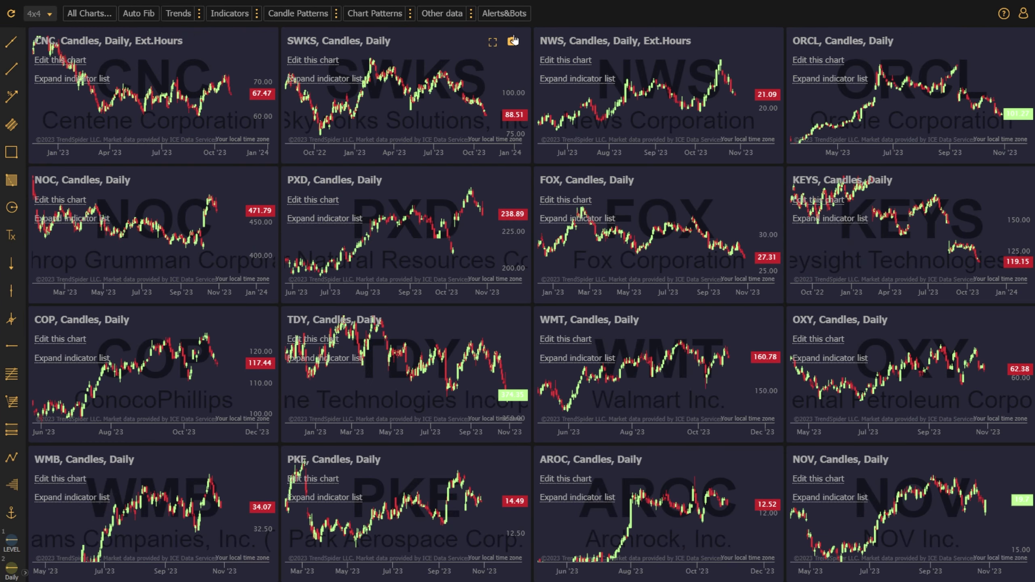
- Draw chart patterns on all sixteen charts, then show SPY seasonality's Mean Change% filtered by MFI below 50
click(375, 14)
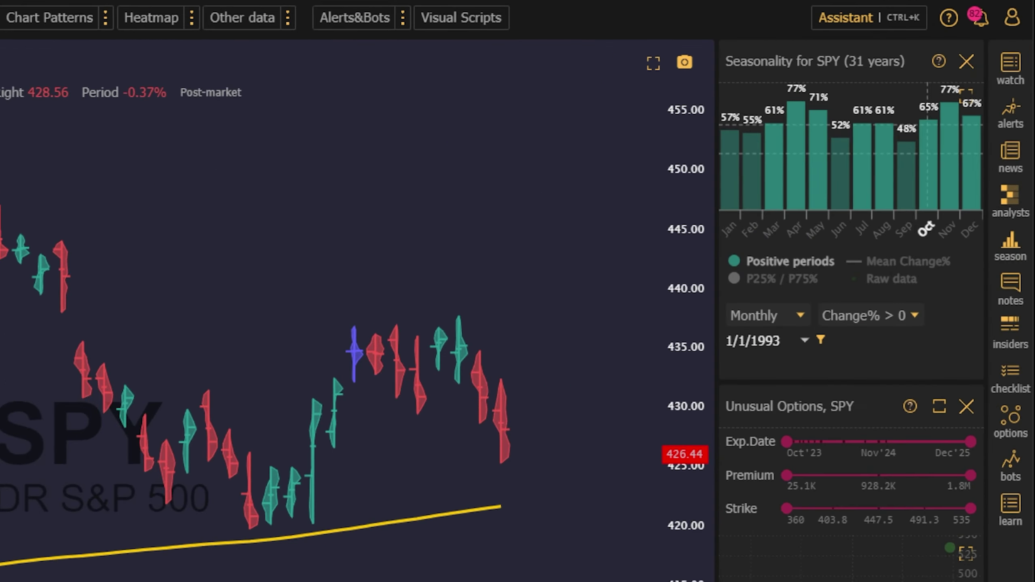
click(993, 60)
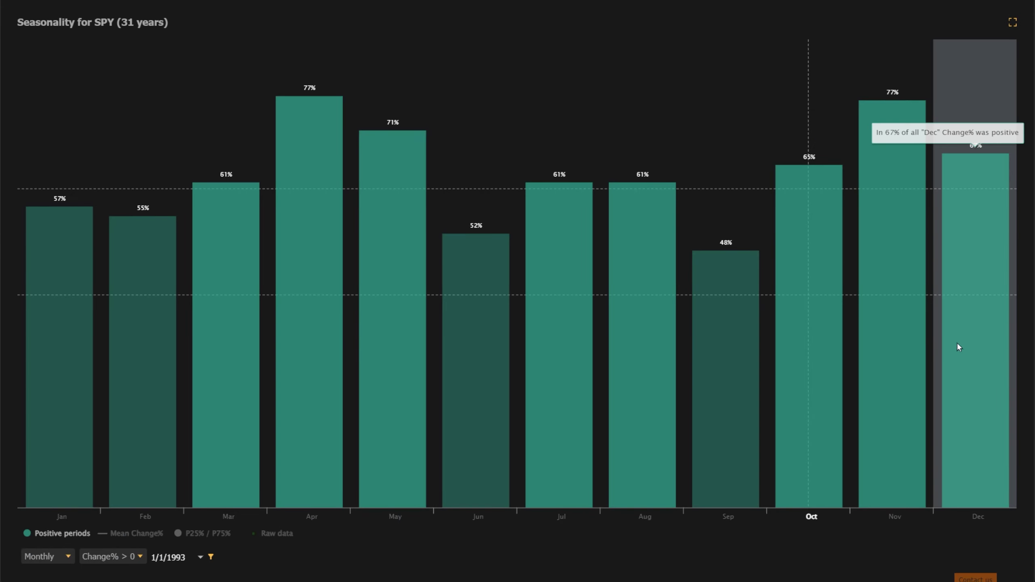
click(137, 533)
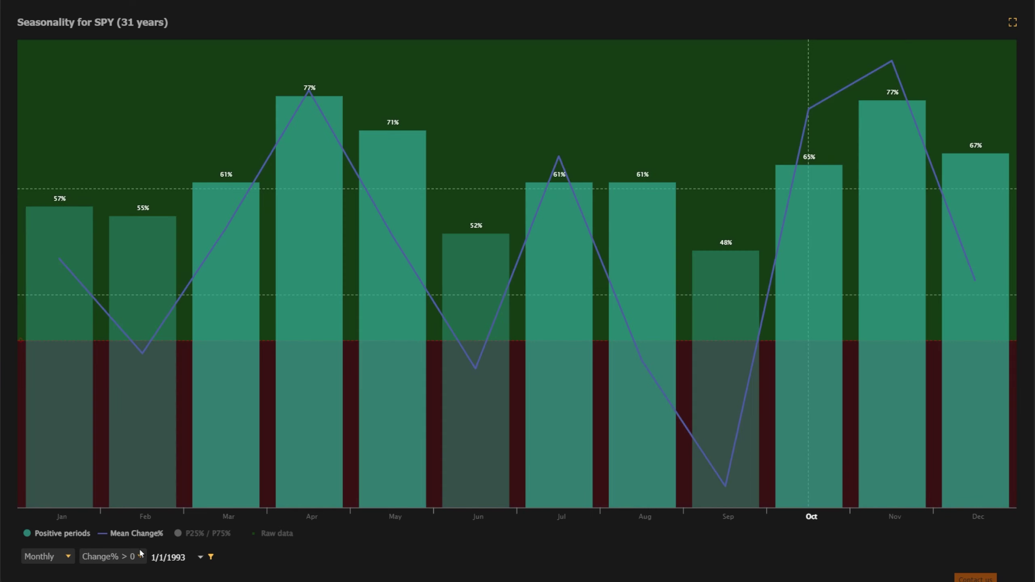
click(136, 557)
click(138, 486)
click(25, 559)
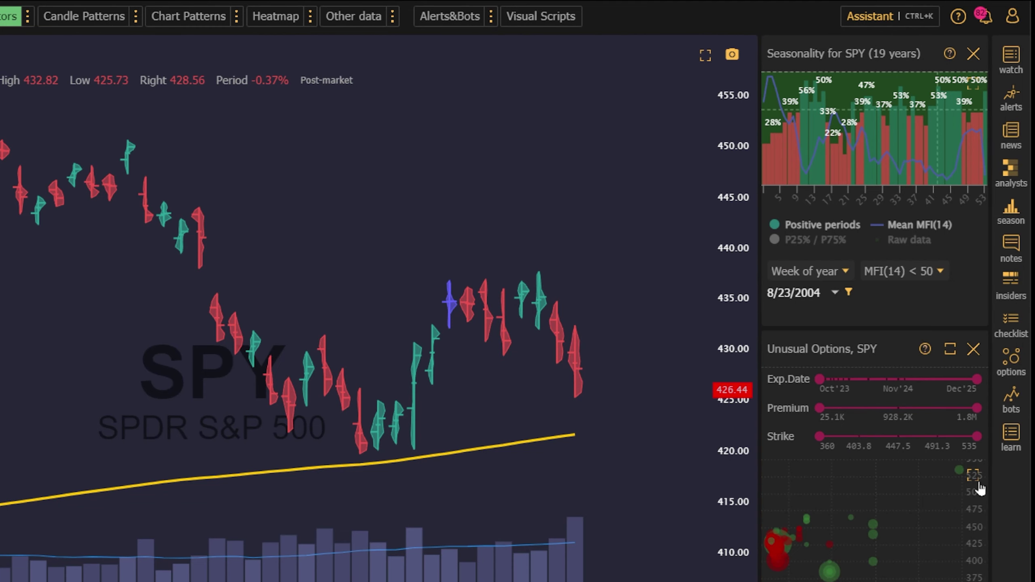
- Expand SPY unusual options, limiting to expirations before Nov'24 and premiums above about 400K
click(997, 357)
drag(811, 82, 600, 77)
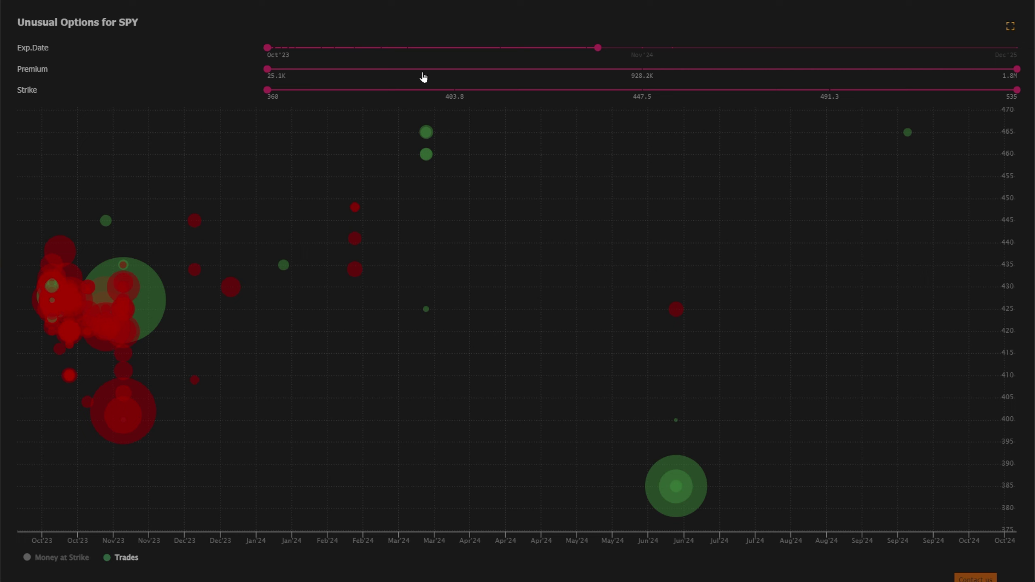
drag(267, 69, 422, 69)
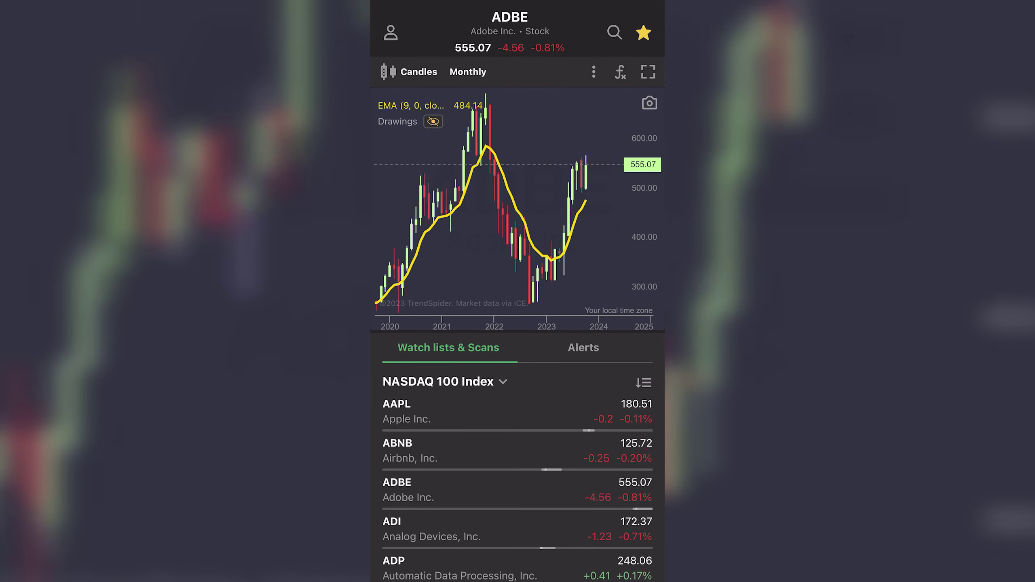
- Filter lists to scanners, search '52' and load the 52 wk Range High B/O scan
click(444, 382)
drag(591, 106, 502, 106)
click(646, 106)
click(518, 60)
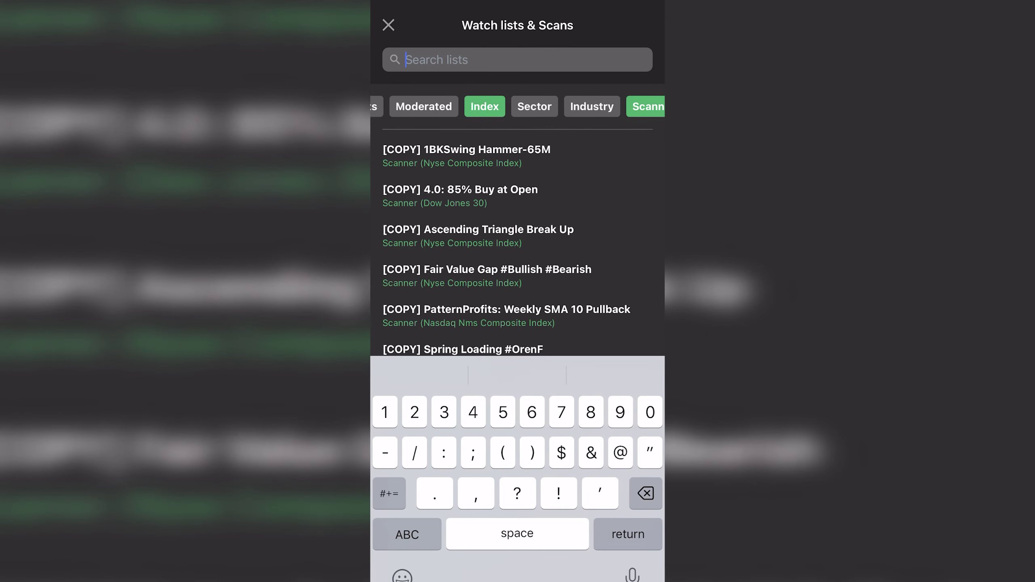
text(52)
click(457, 231)
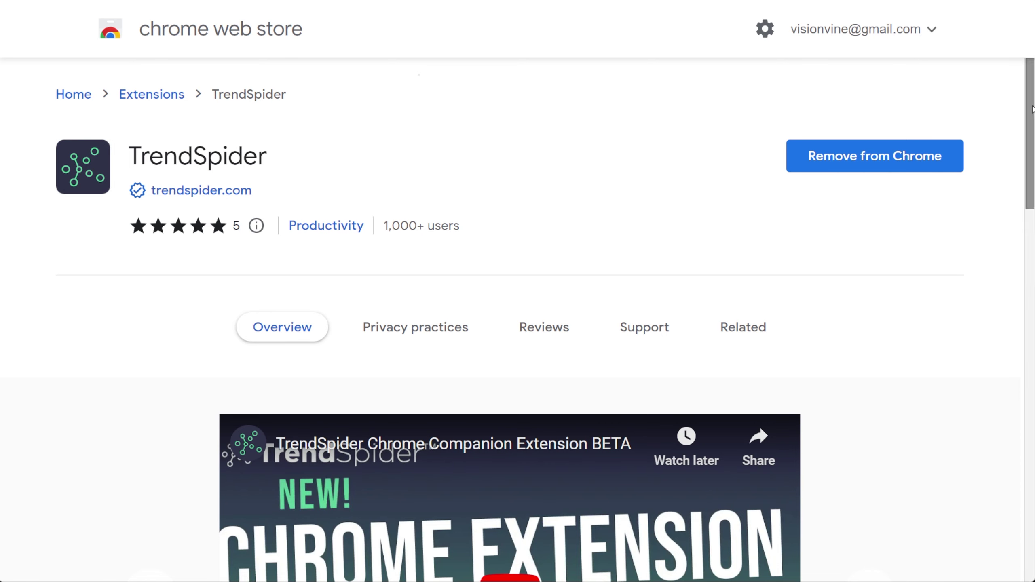
drag(1028, 112, 1027, 188)
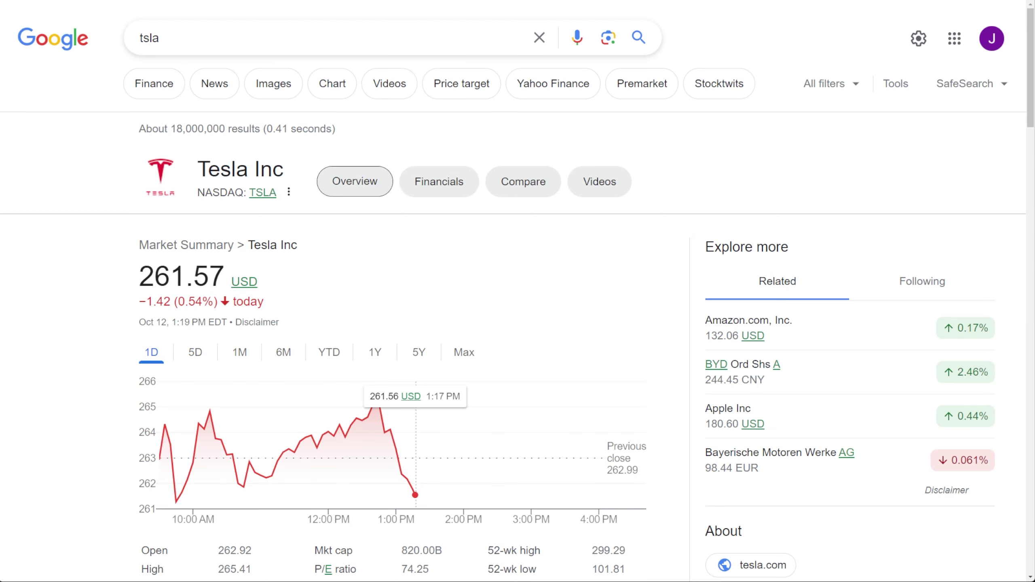
- Preview chart popups for TSLA on Google and the $MSFT and $ABBV cashtags on X
mouse_move(262, 193)
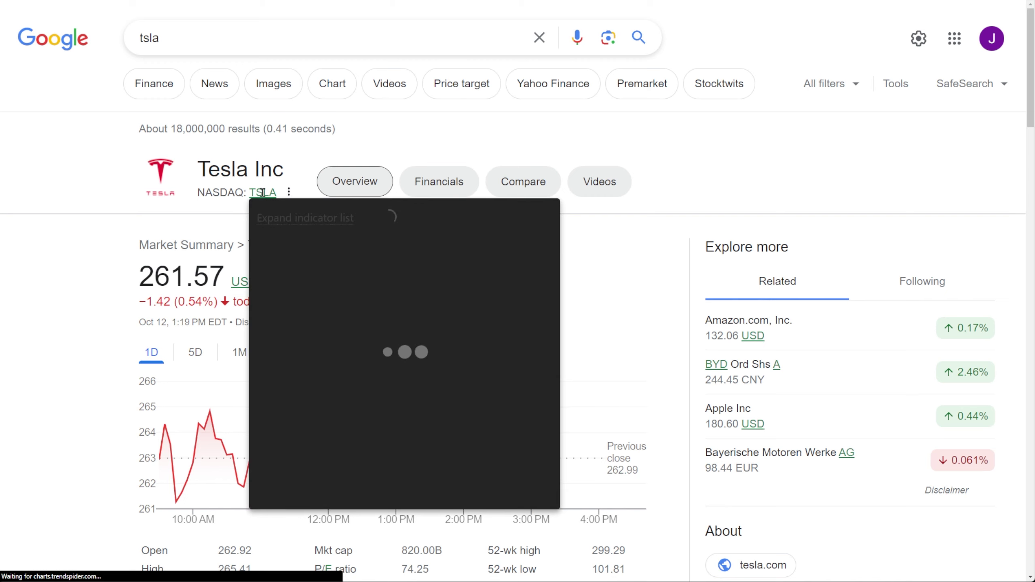
mouse_move(305, 196)
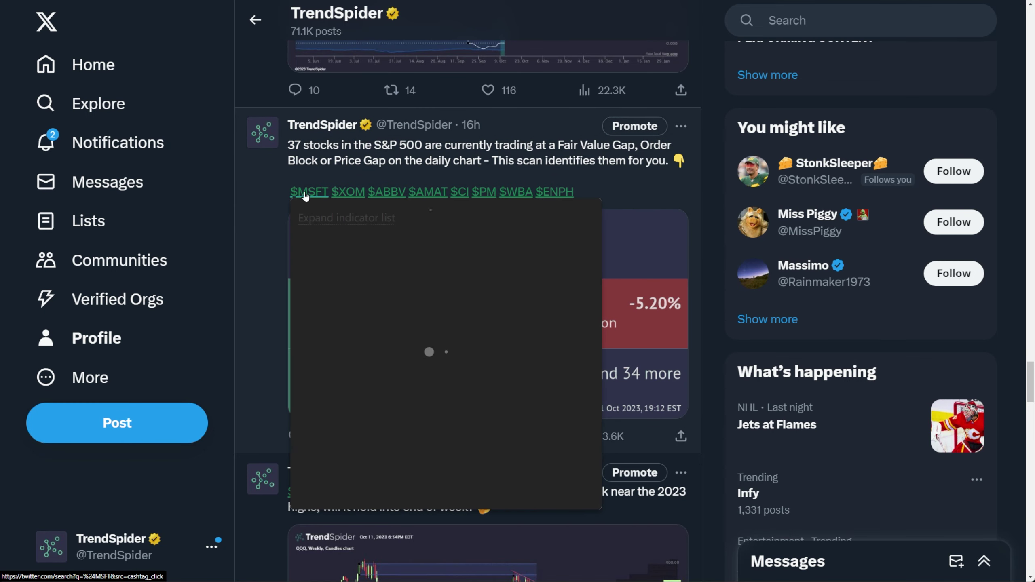
mouse_move(387, 198)
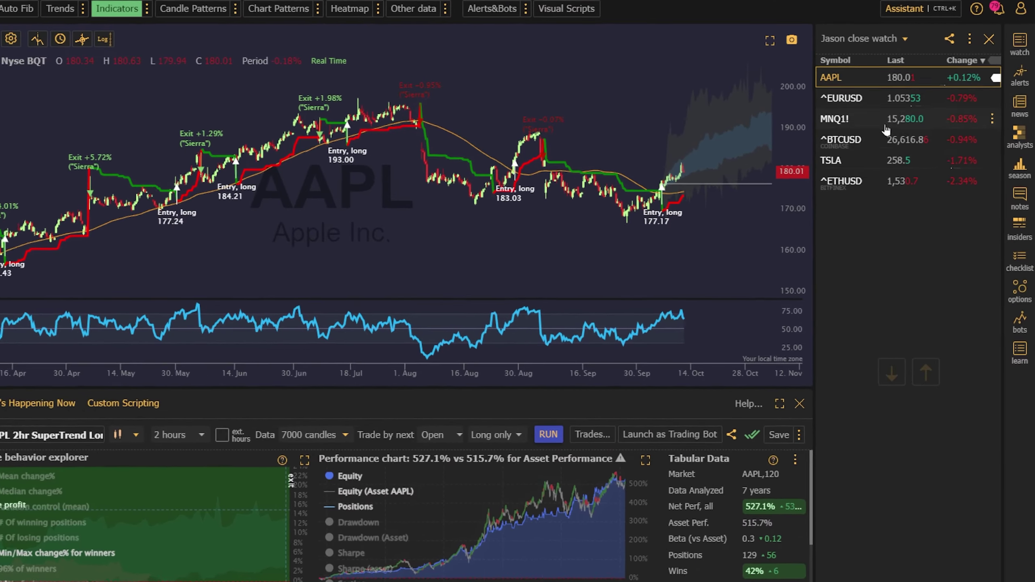
- Rerun the strategy backtest on BTCUSD, MNQ1!, ^EURUSD and CRM with the tester below the chart
click(887, 140)
click(886, 120)
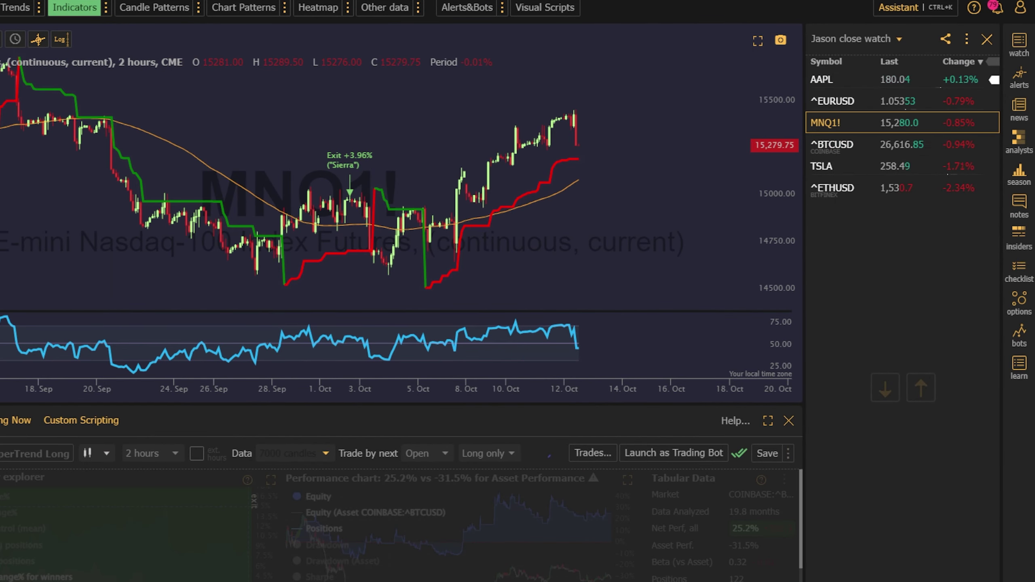
click(887, 101)
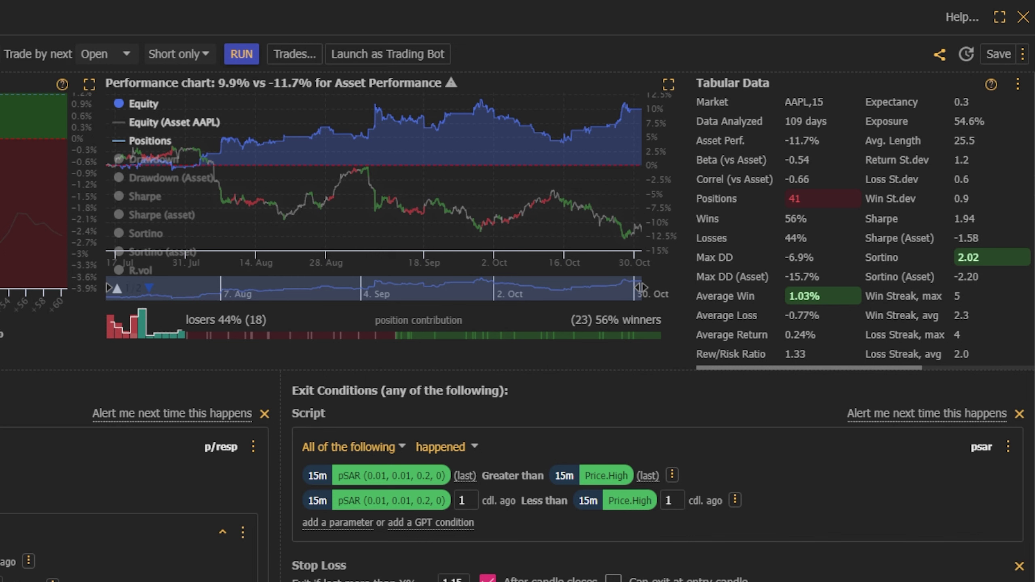
click(999, 17)
click(868, 152)
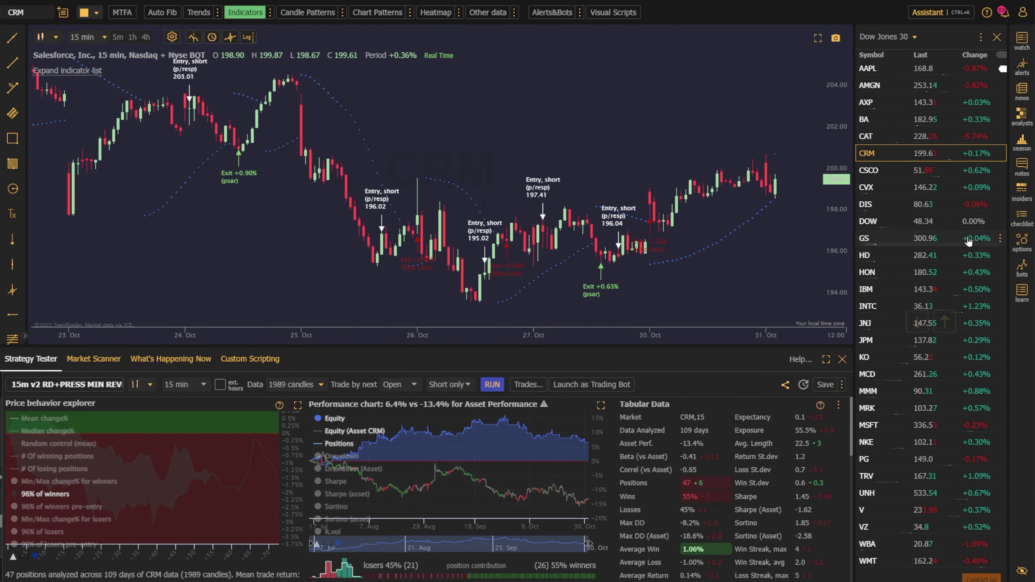
- Backtest the strategy on Goldman Sachs, McDonald's and UnitedHealth to compare results
click(969, 242)
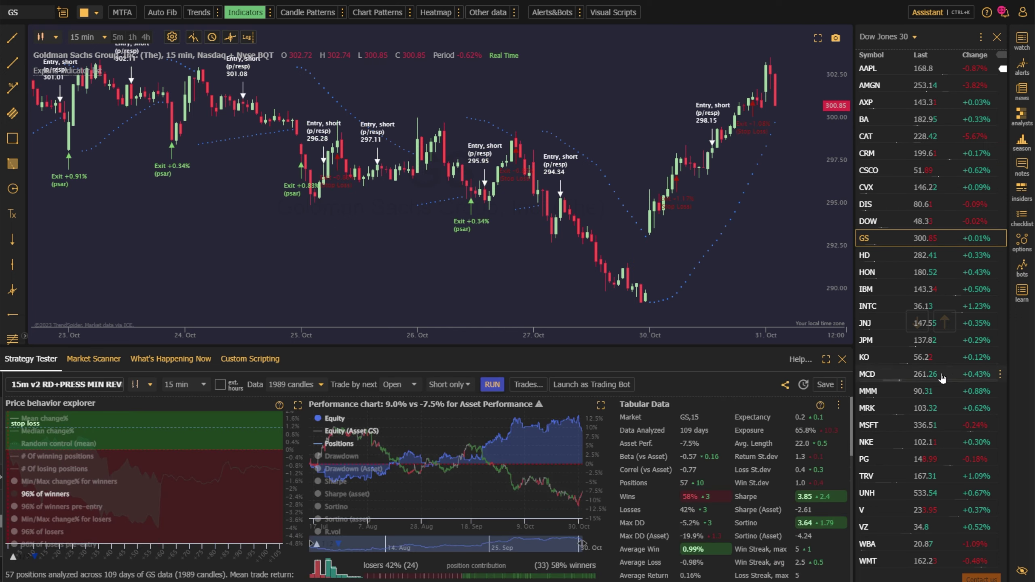
click(942, 377)
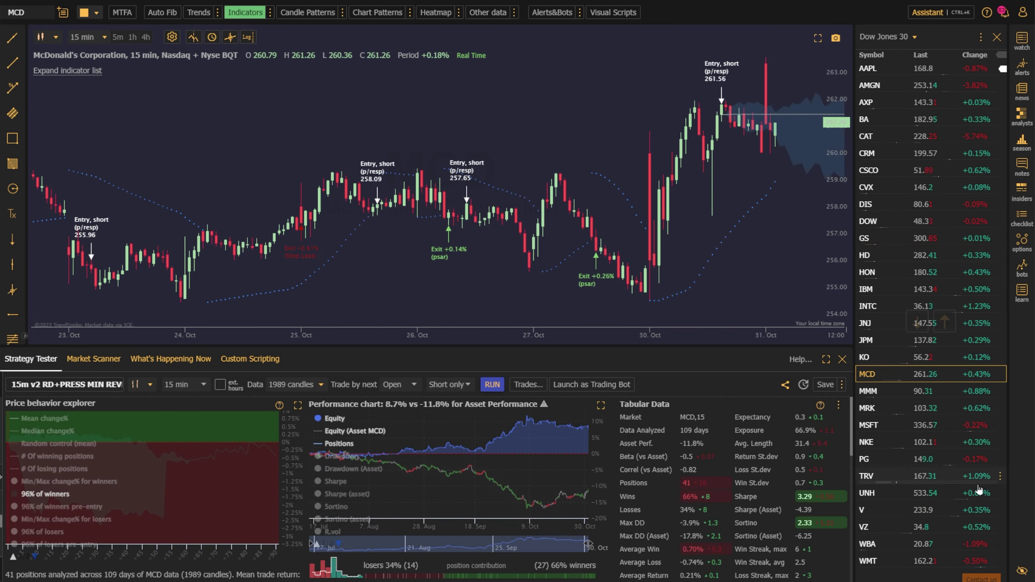
click(979, 491)
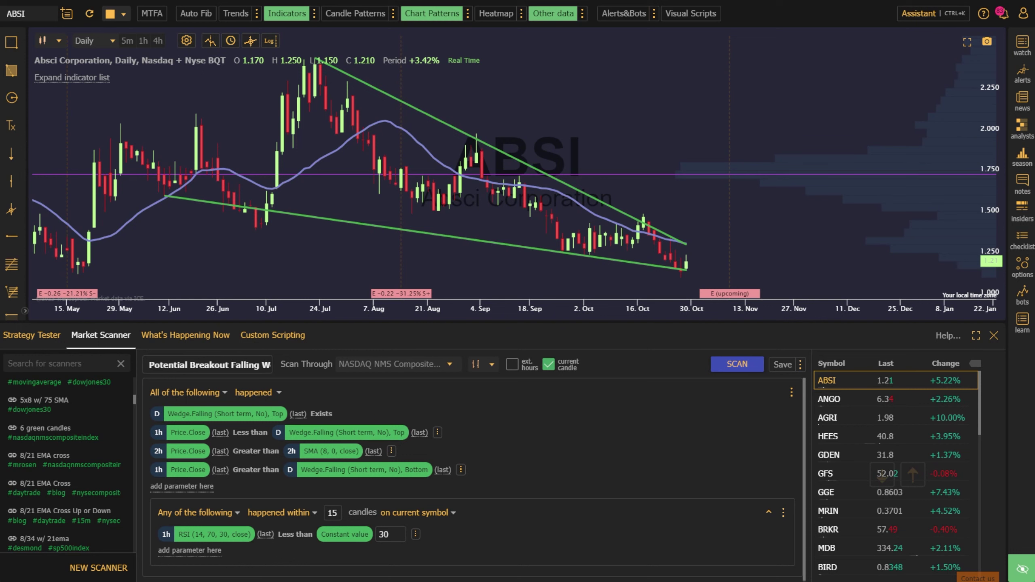
- View ANGO, HEES, Golden Entertainment and GlobalFoundries from the scan, then maximize and scroll the scanner
click(910, 407)
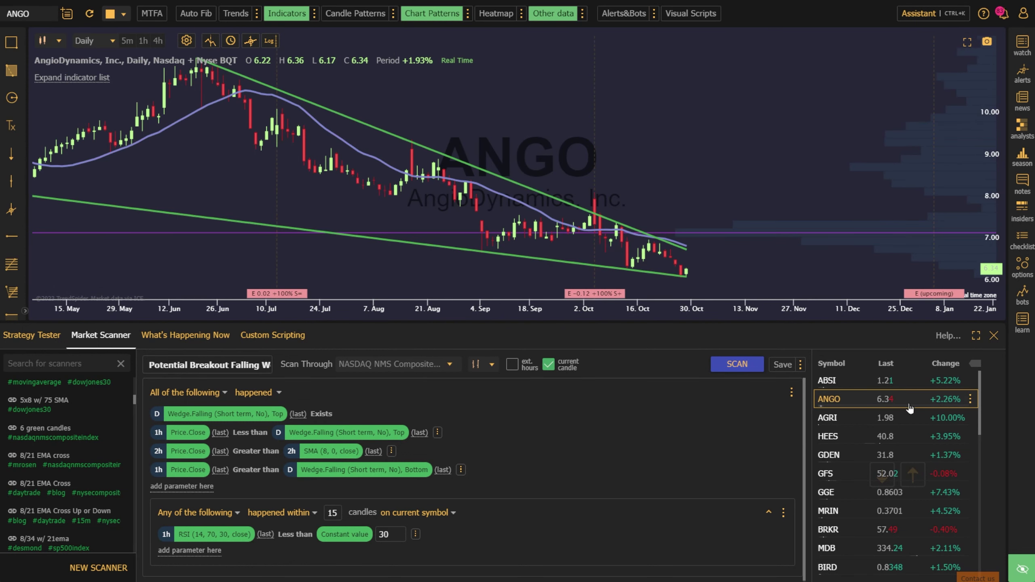
click(914, 437)
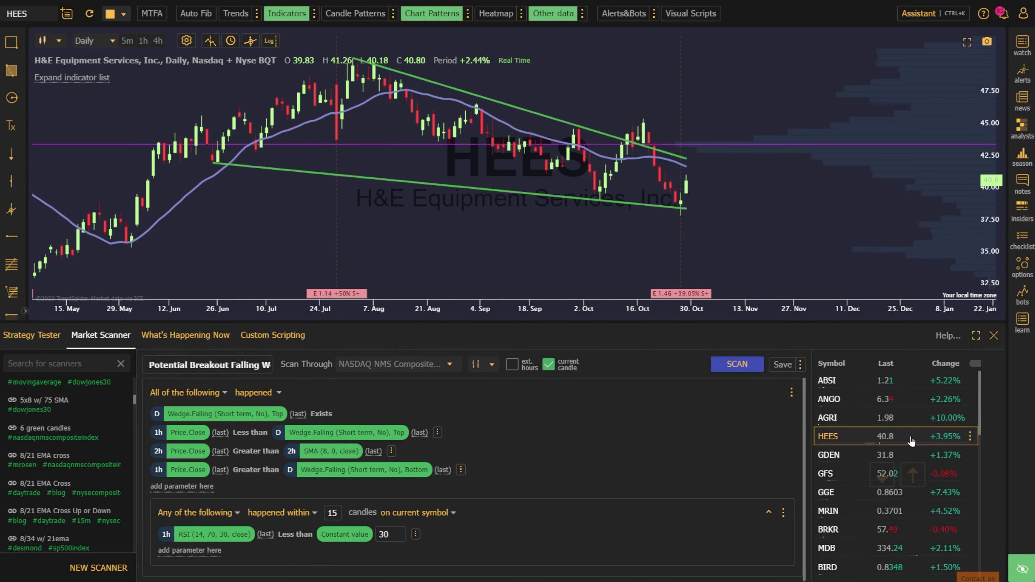
click(913, 459)
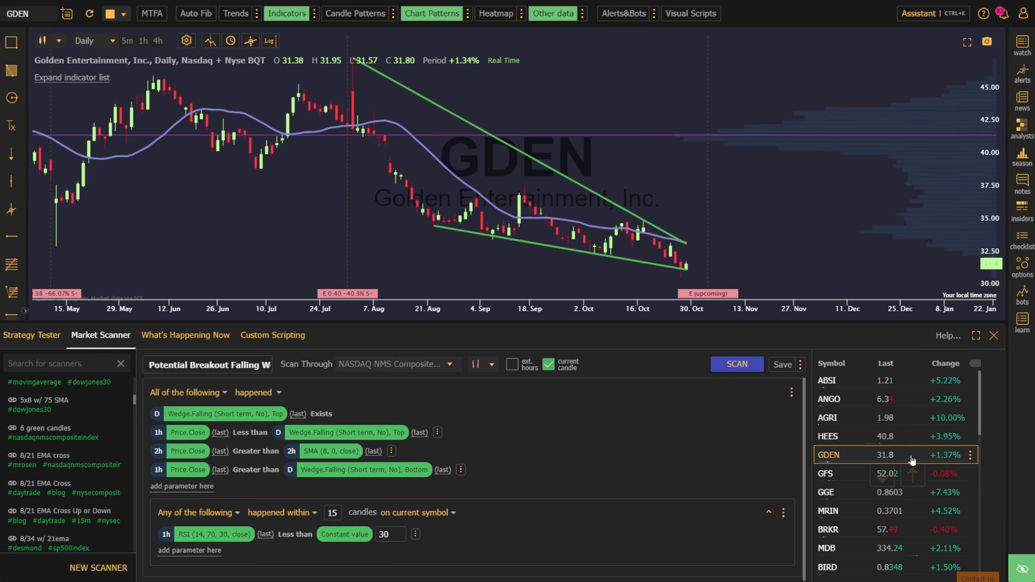
click(912, 481)
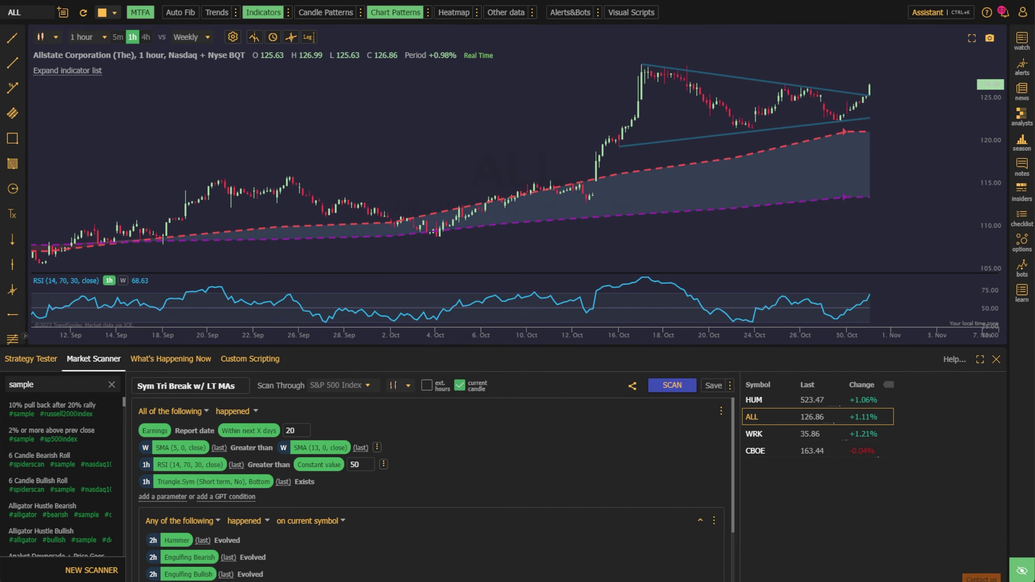
click(981, 360)
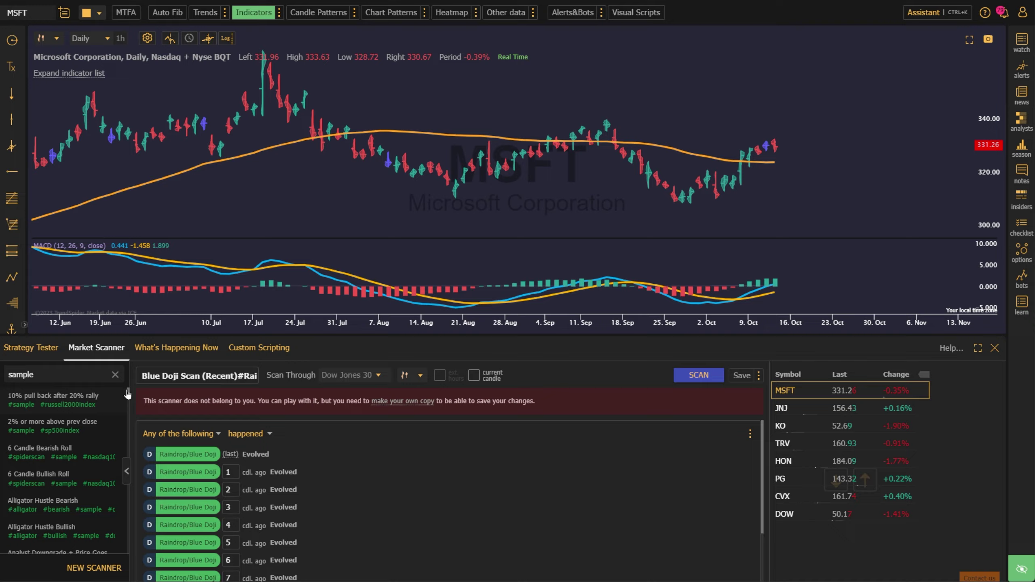
drag(213, 296, 210, 390)
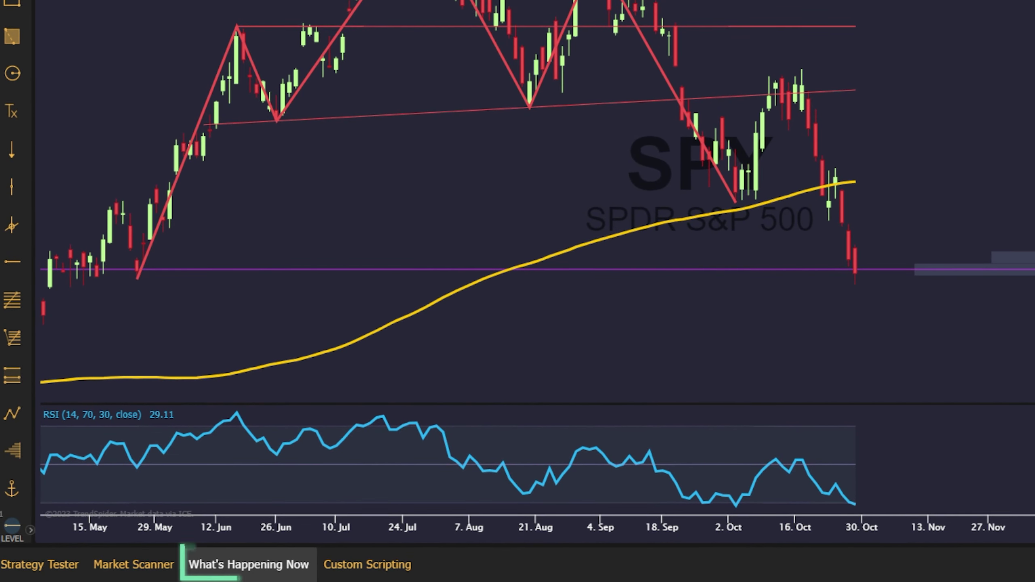
- Add the Upgraded to Buy analyst feed to the What's Happening Now feeds
click(249, 565)
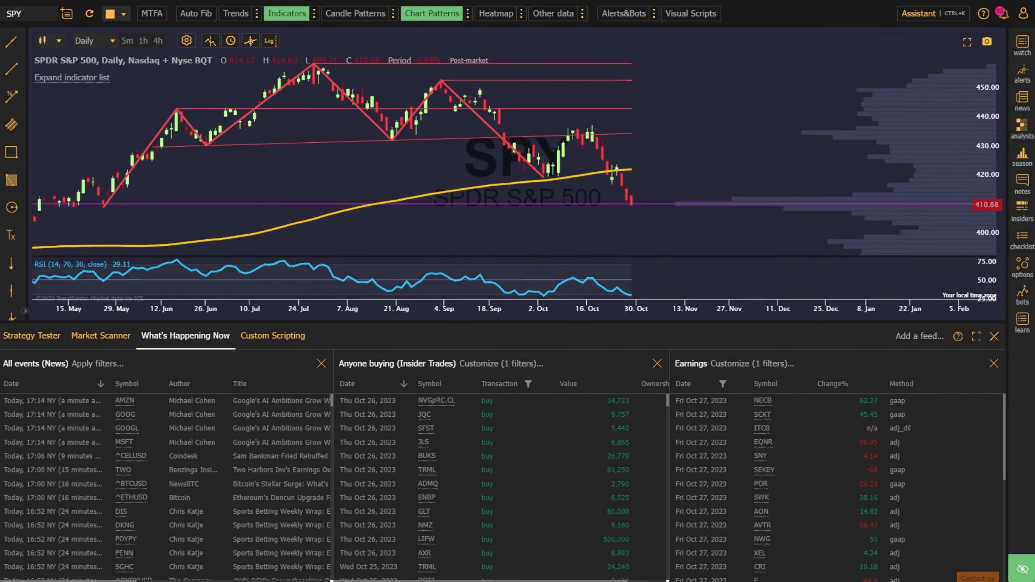
click(920, 336)
scroll(510, 318, down, 5)
click(355, 447)
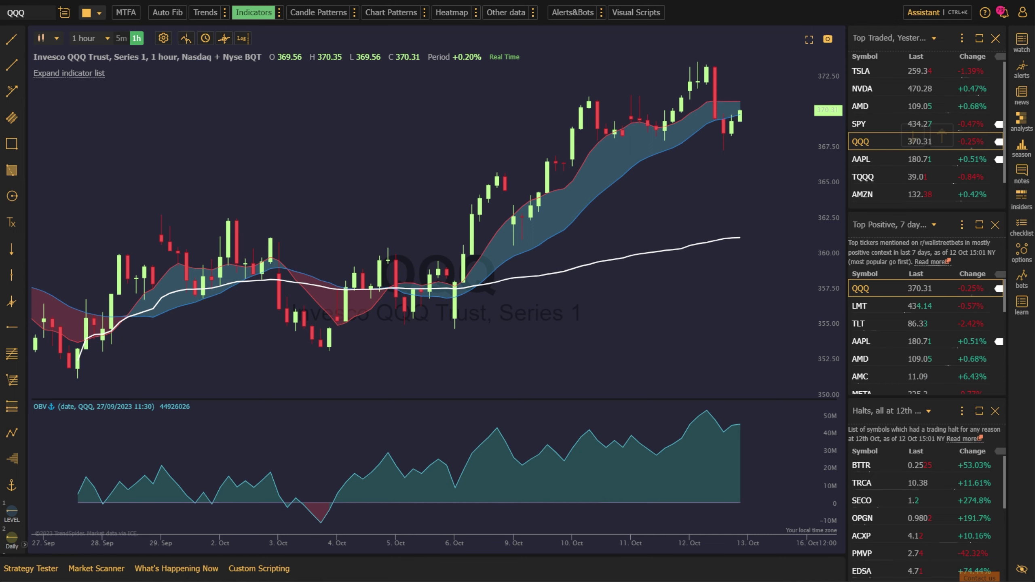
- Search the sidebar's list chooser for 'top traded', 'wall' and 'halts' lists
click(887, 39)
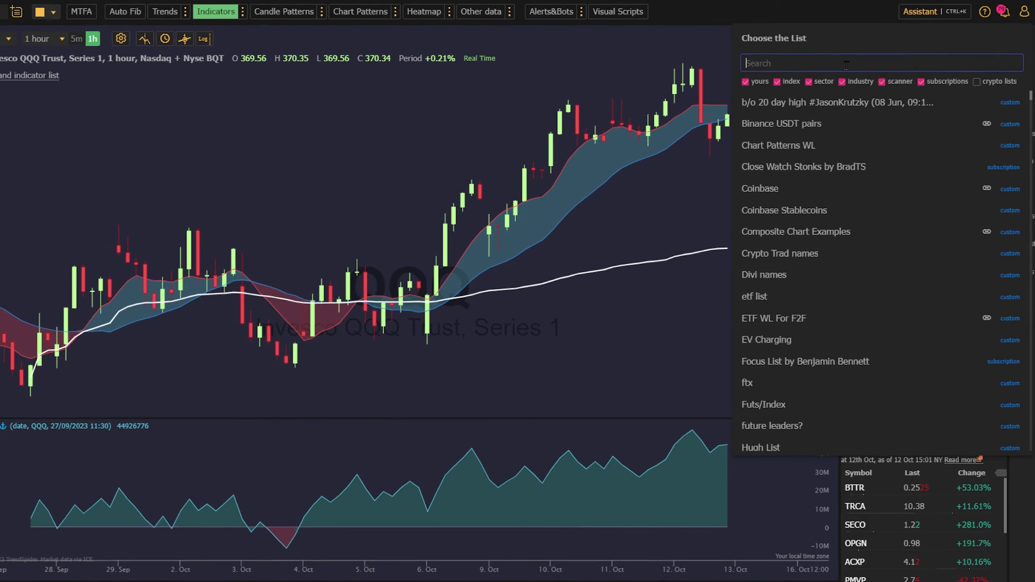
text(top traded)
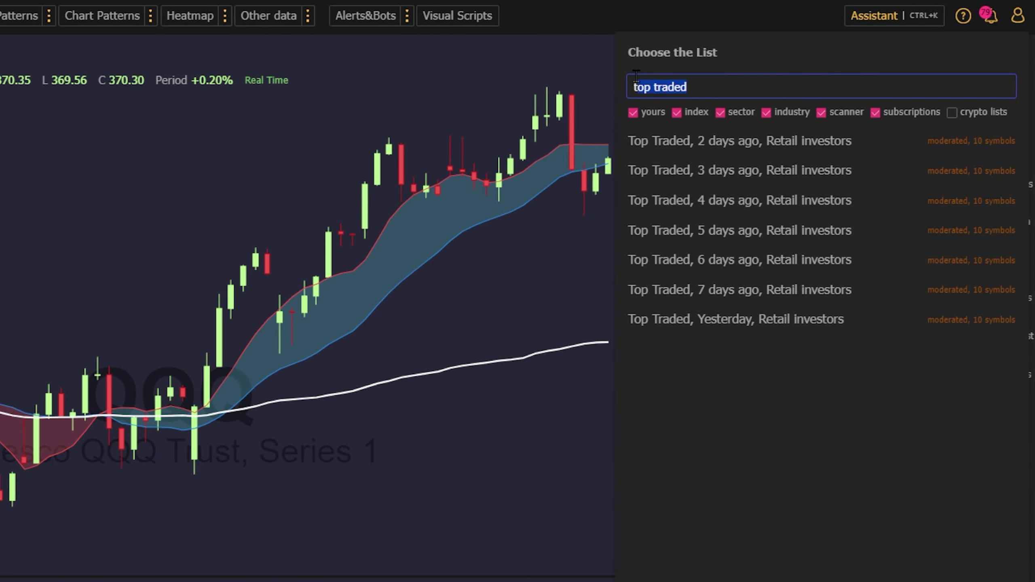
text(wall)
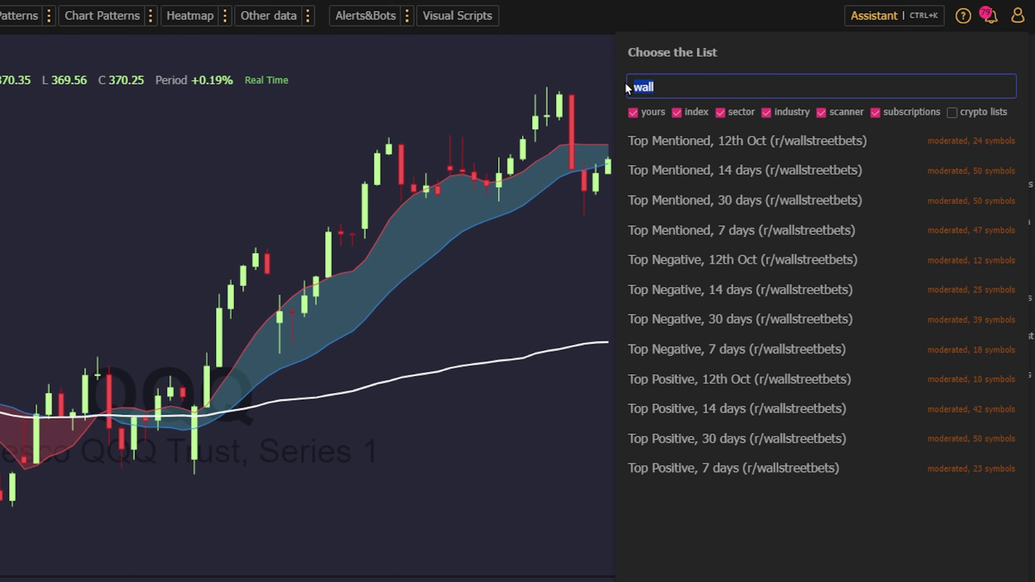
text(halts)
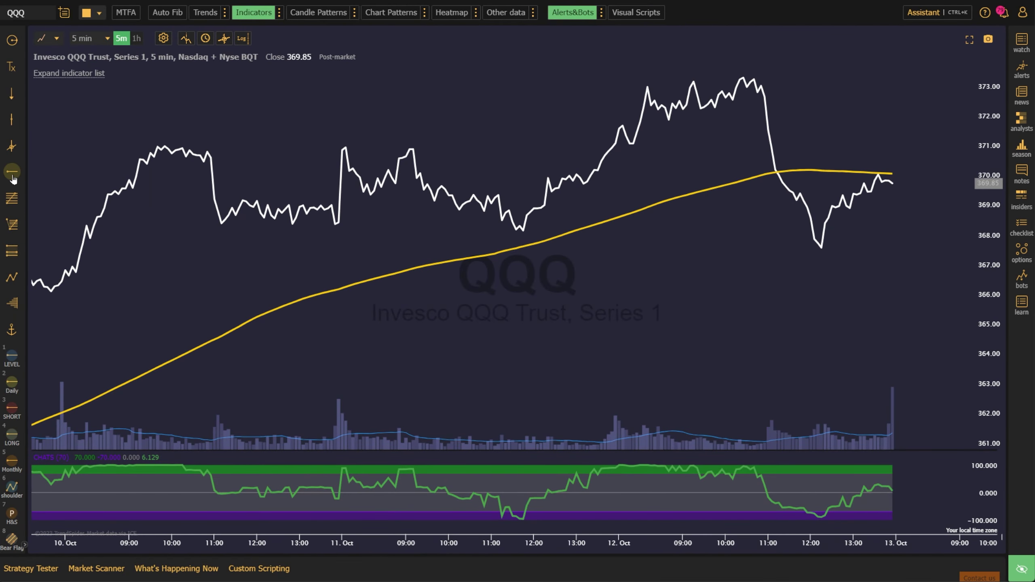
- Place a horizontal line at 370.93 on QQQ with a Touch and Bounce alert expiring after 30 days
click(12, 174)
click(161, 150)
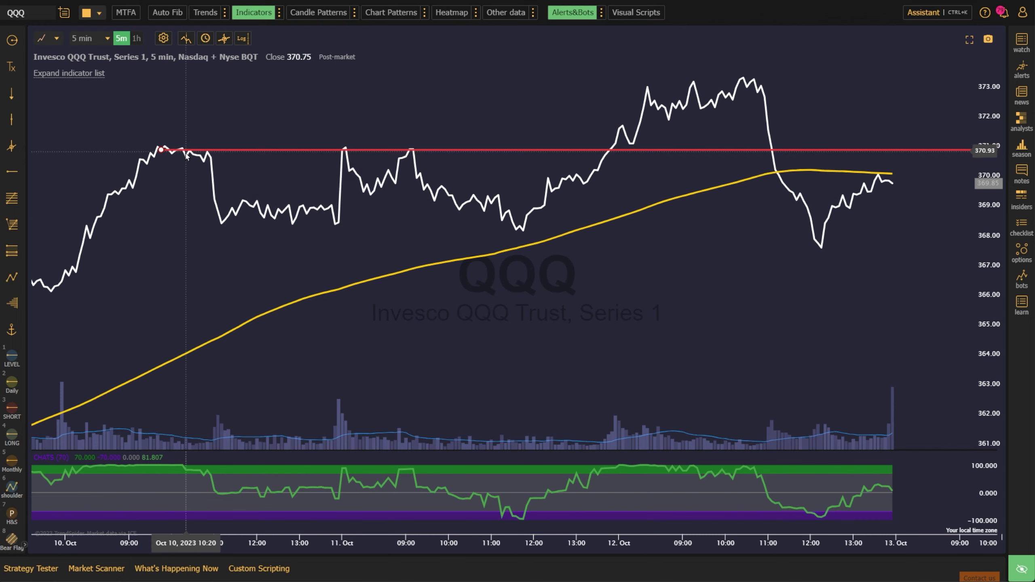
right_click(186, 156)
click(220, 166)
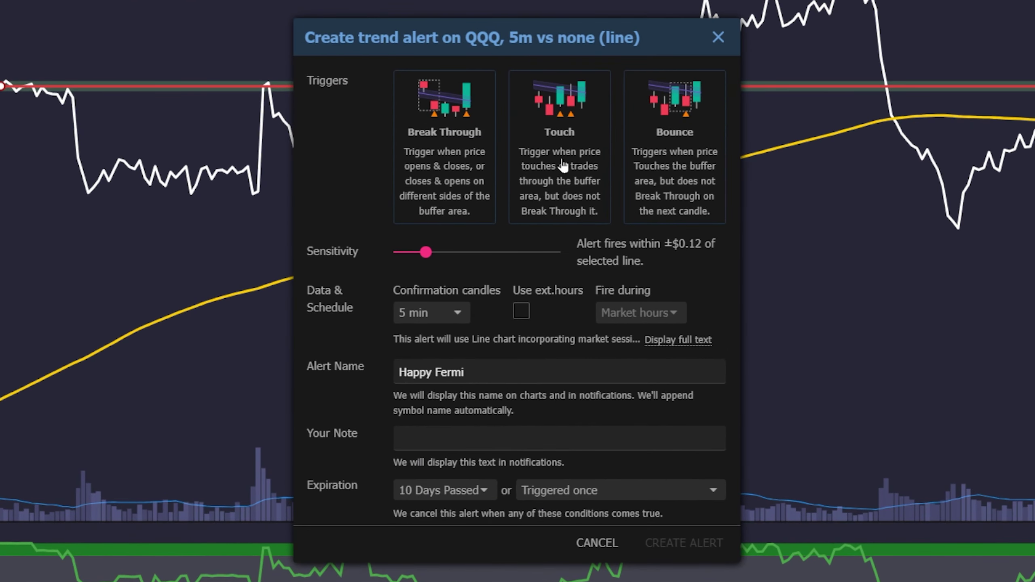
click(564, 165)
click(663, 166)
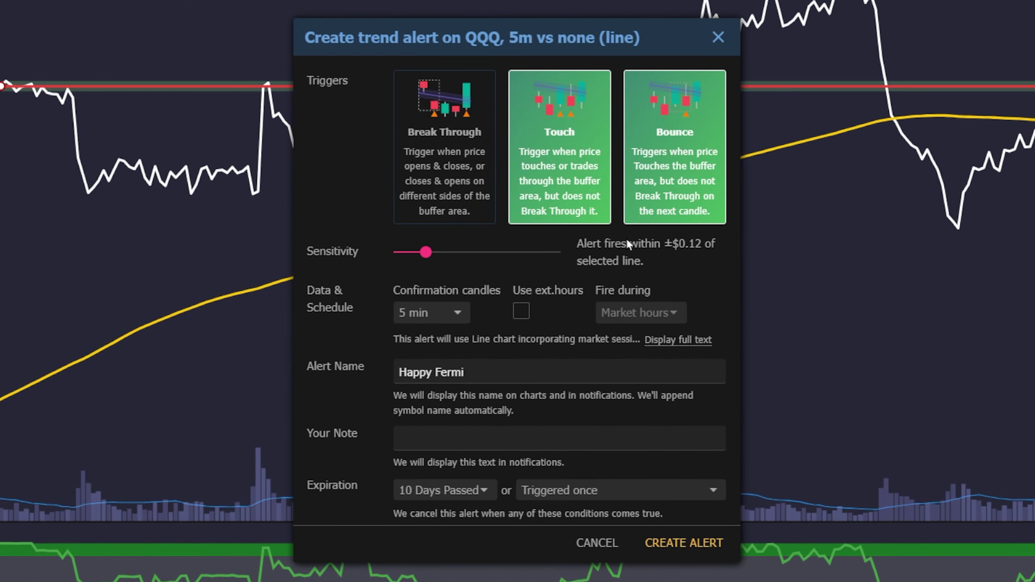
click(443, 491)
scroll(447, 455, down, 10)
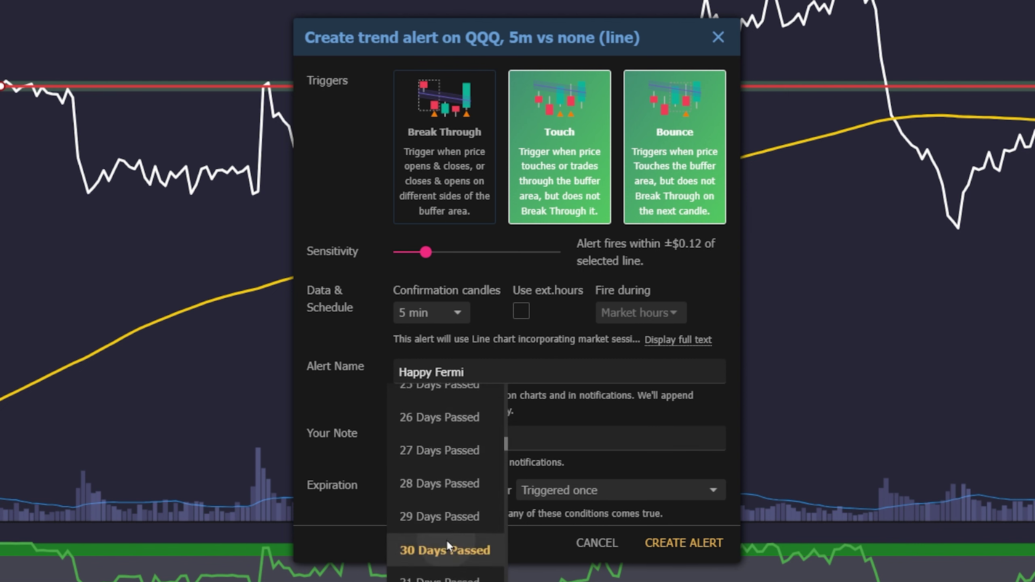
click(447, 540)
click(669, 542)
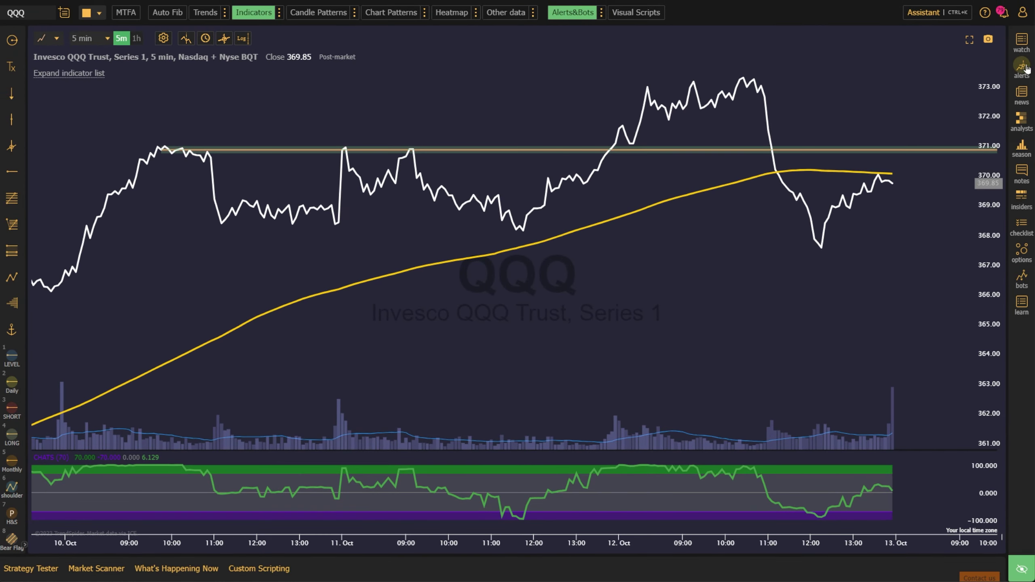
- Show the existing alerts list and view the chart for the HAL alert
mouse_move(1027, 68)
click(970, 84)
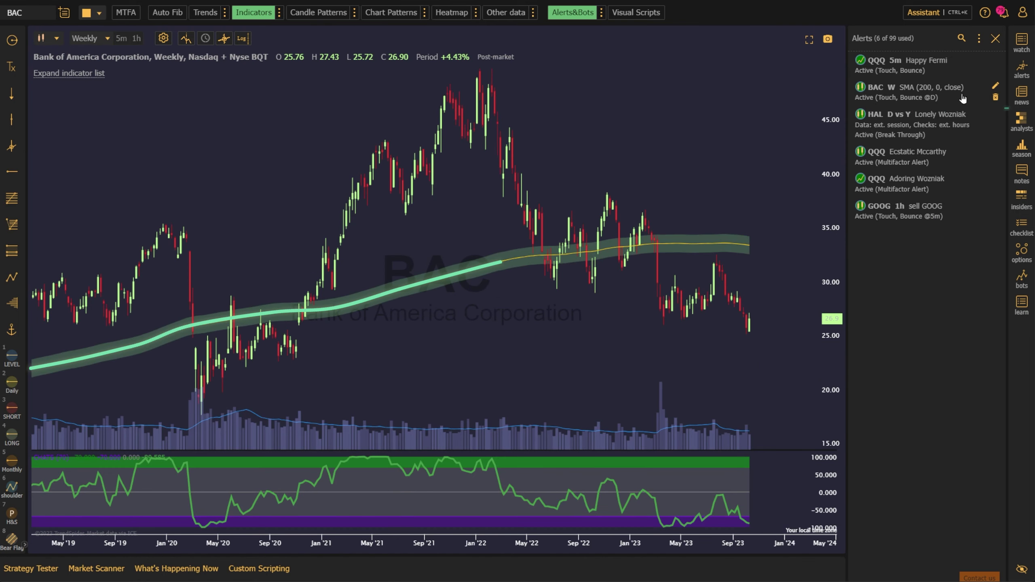
click(956, 129)
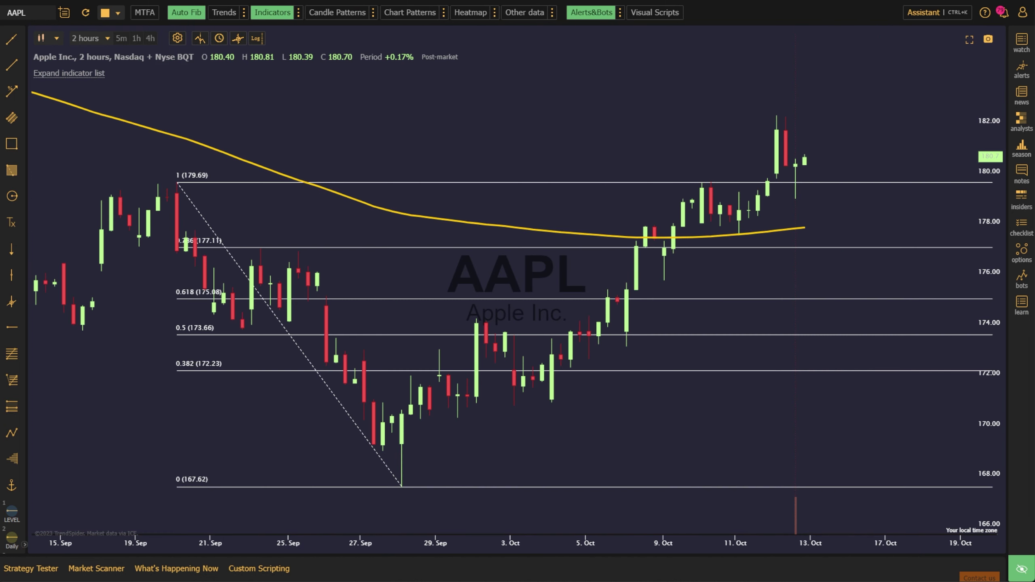
- Add a Break Through alert on the 150 SMA, firing at the line on 5-minute candle confirmation
right_click(421, 223)
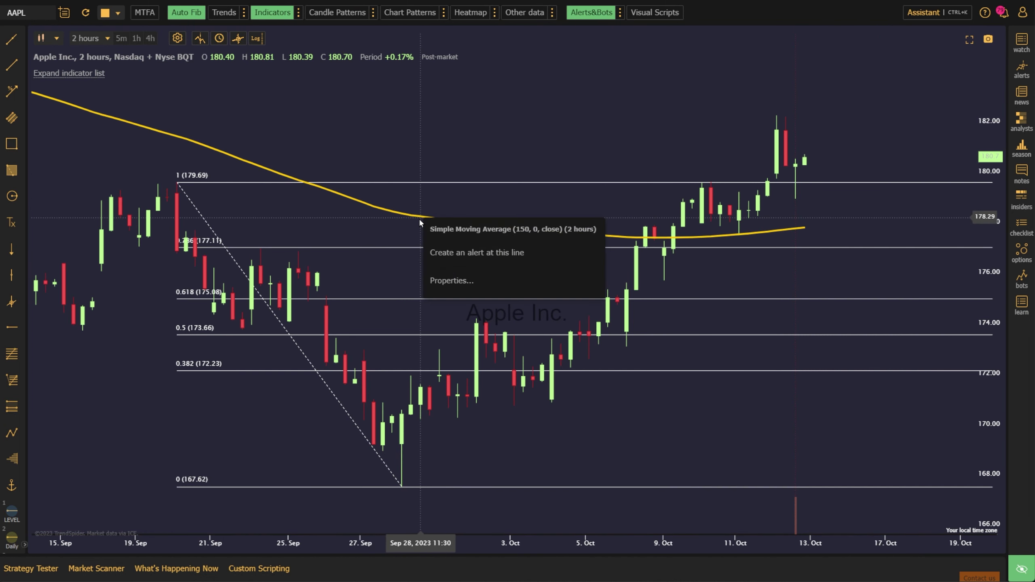
click(448, 253)
click(461, 207)
drag(455, 264, 431, 265)
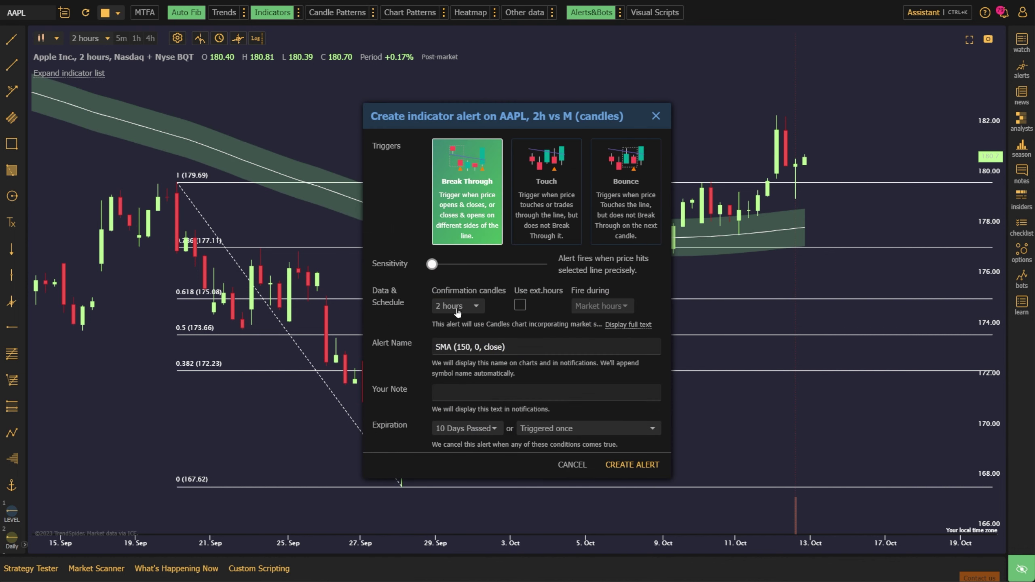
click(457, 307)
click(449, 191)
click(660, 467)
- Add a Touch and Bounce alert on the 0.618 Fibonacci level
right_click(716, 299)
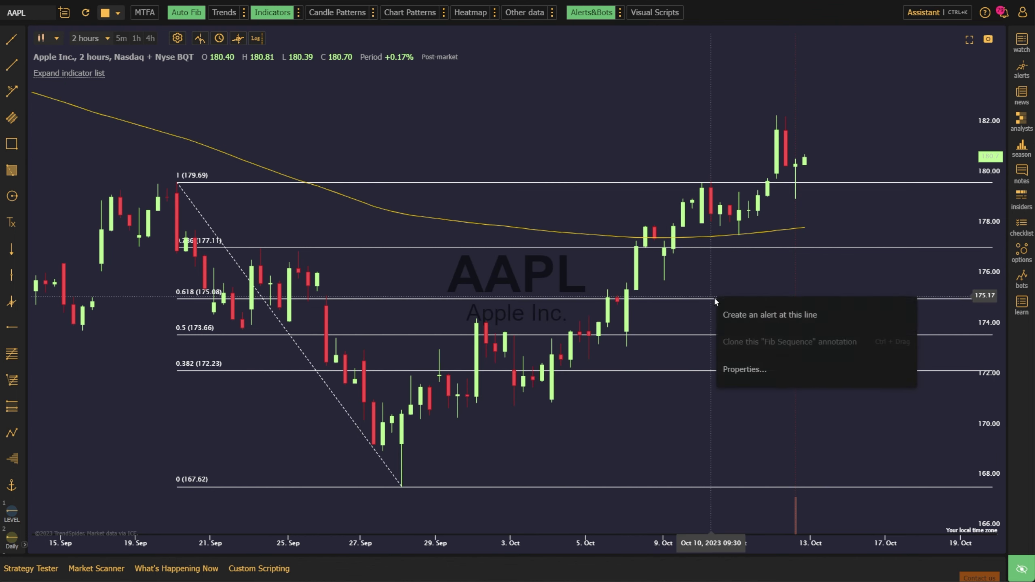
click(744, 319)
click(560, 234)
click(628, 216)
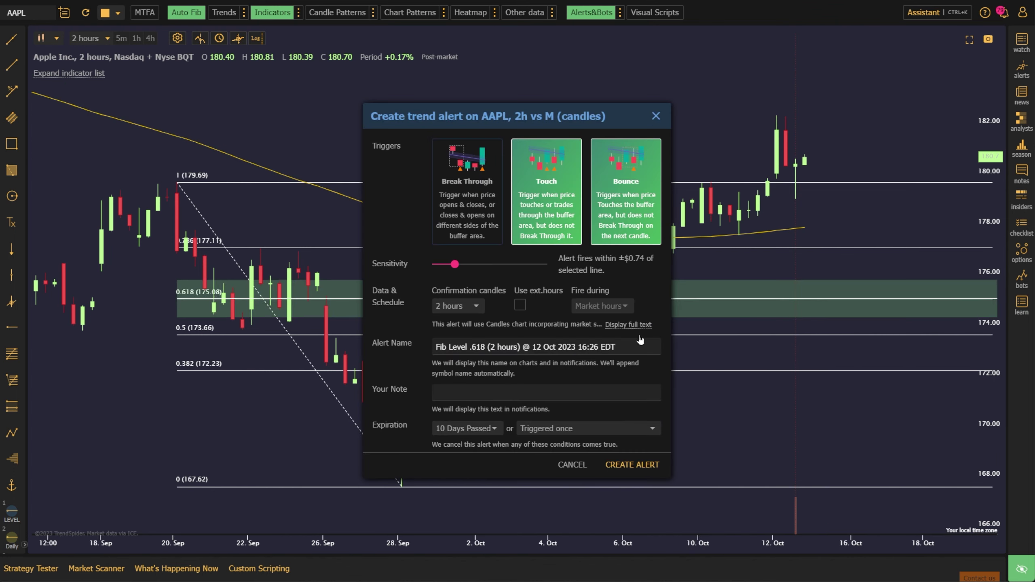
click(644, 465)
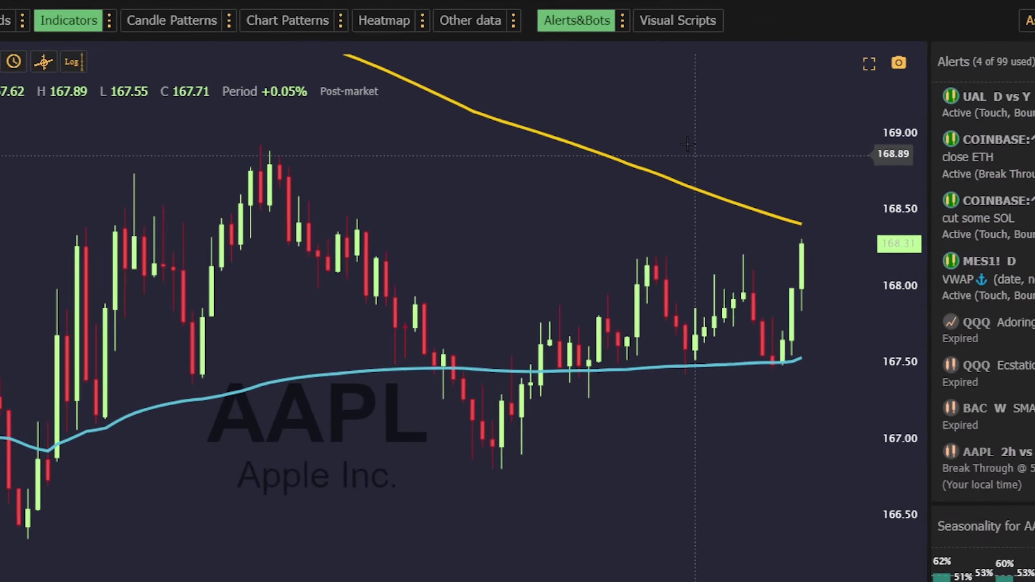
- Create an AAPL multi-factor alert using the 'Range Break Reversal w/ OBV' daytrade template script
click(623, 21)
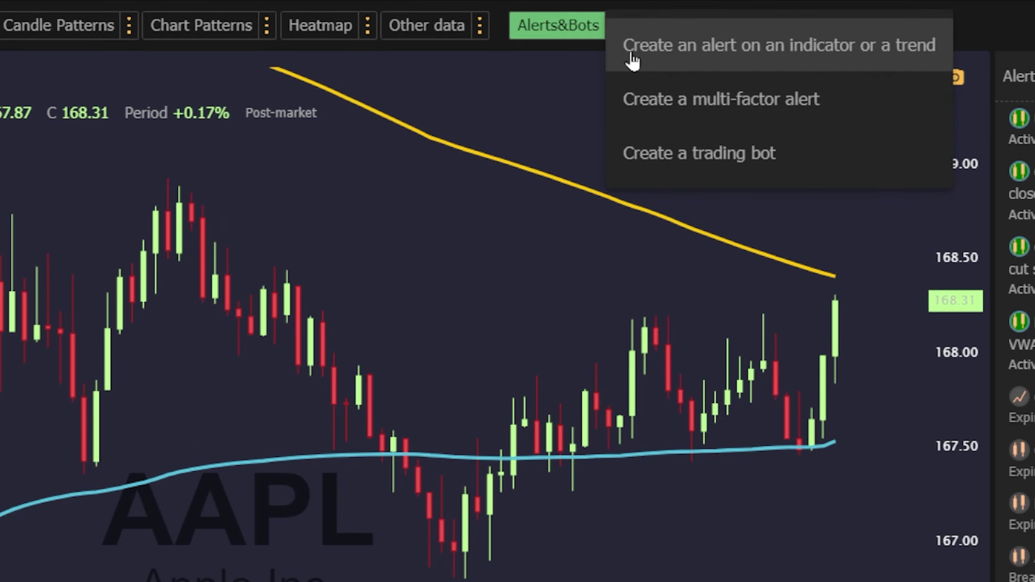
click(726, 84)
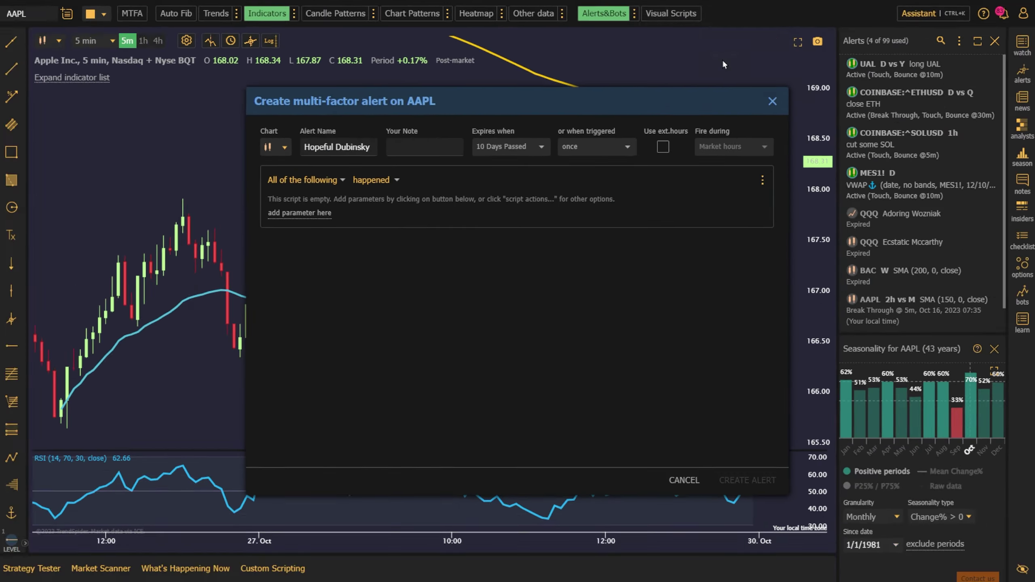
click(762, 181)
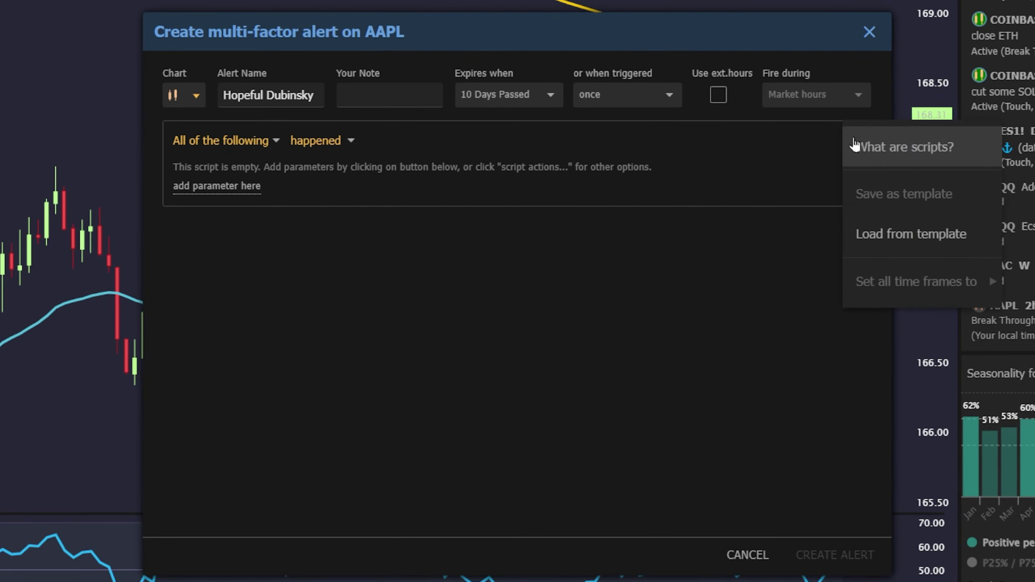
click(811, 250)
text(daytrade)
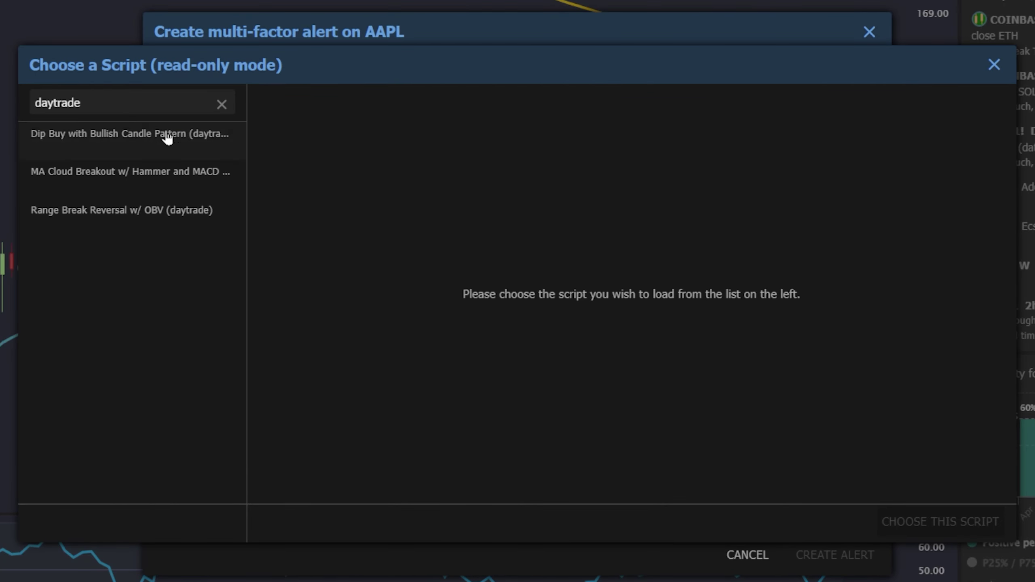
click(167, 137)
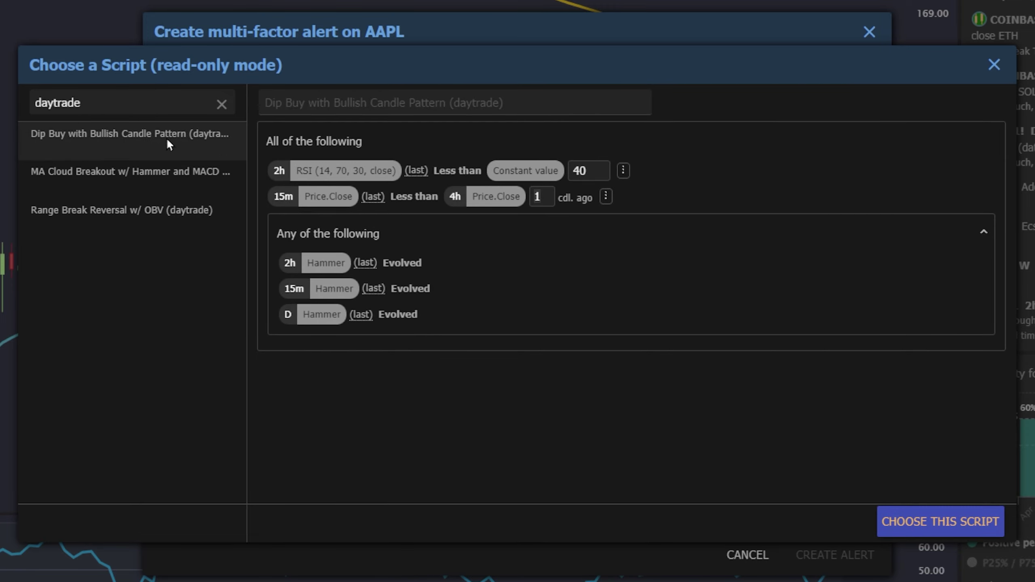
click(169, 172)
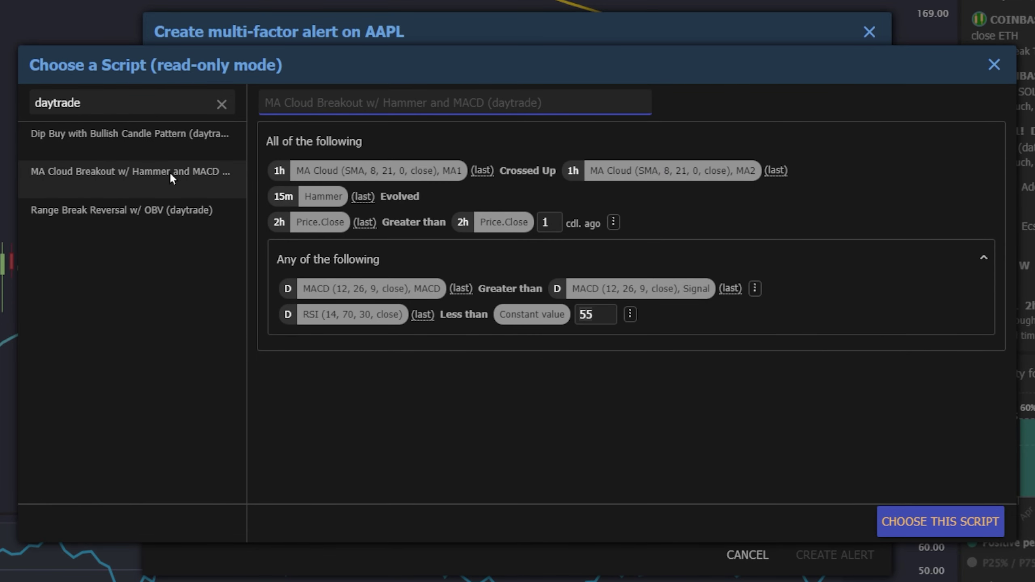
click(173, 213)
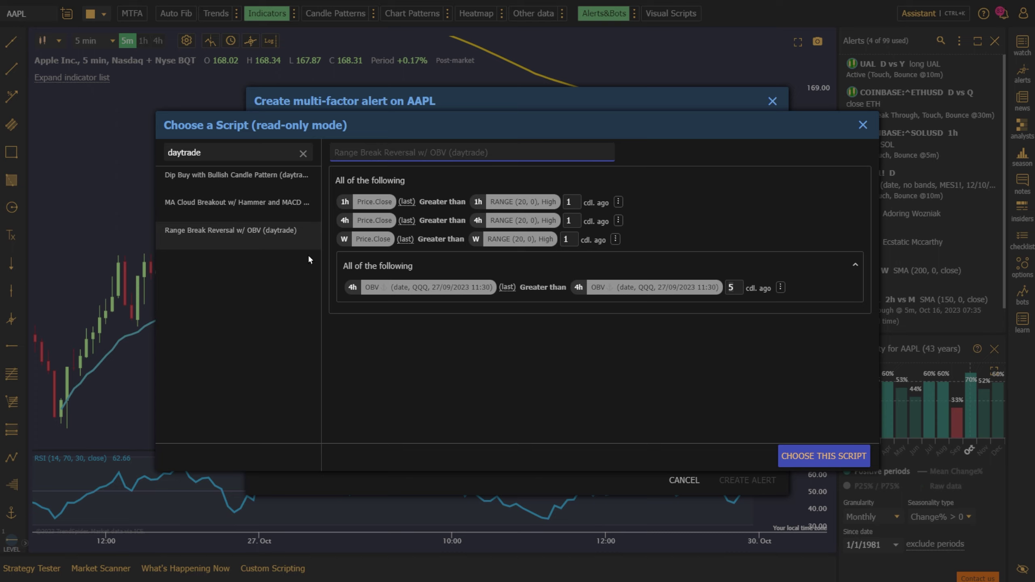
click(847, 456)
click(747, 480)
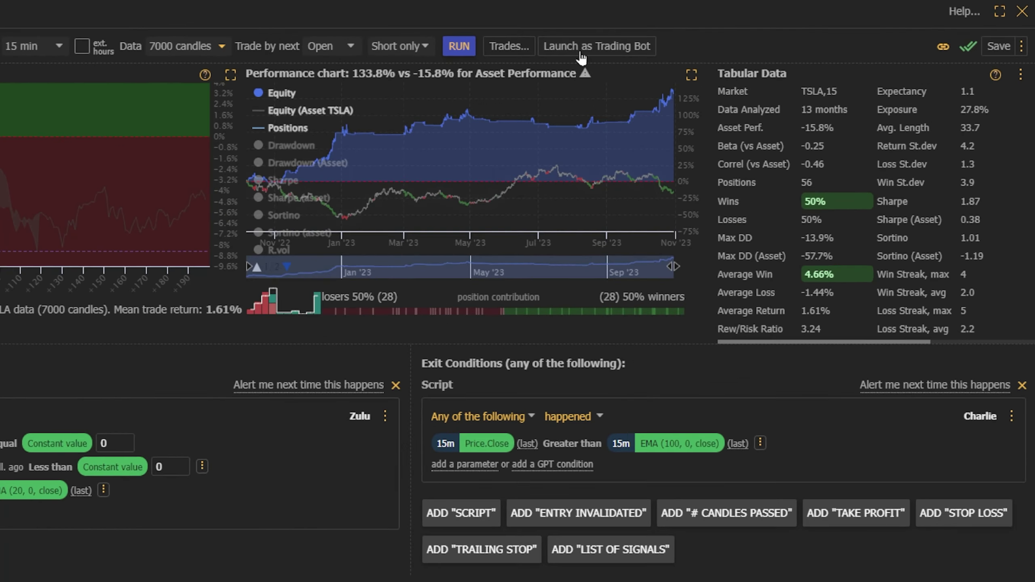
- Create the TSLA trading bot with webhook notifications to SignalStack entry and exit URLs
click(717, 34)
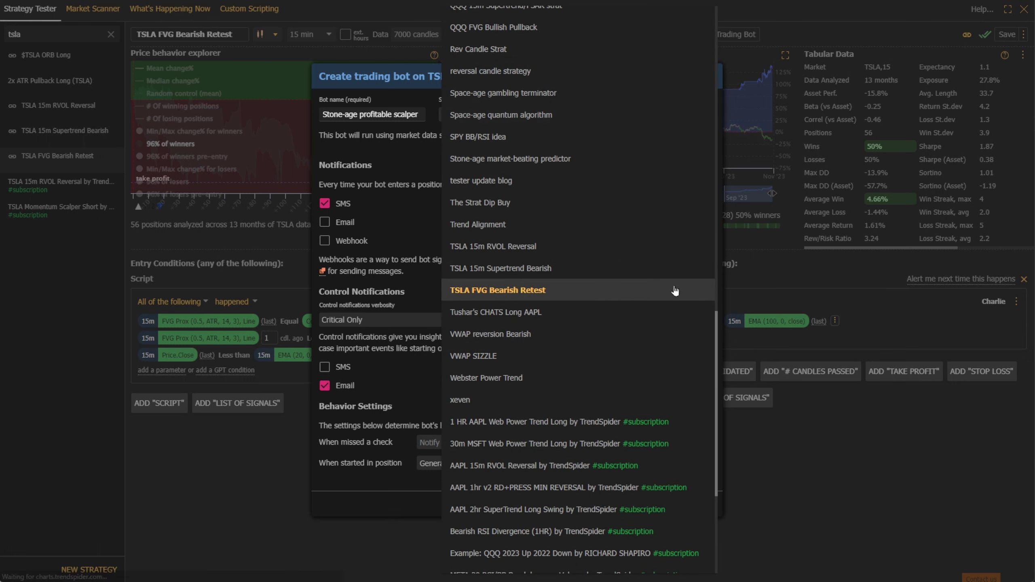
drag(718, 348, 709, 200)
click(354, 78)
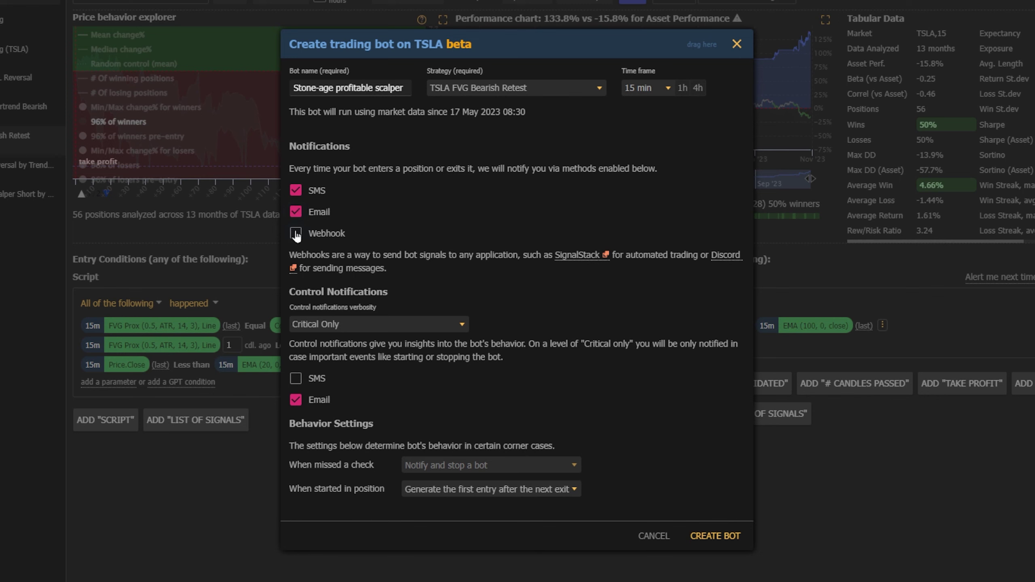
click(296, 235)
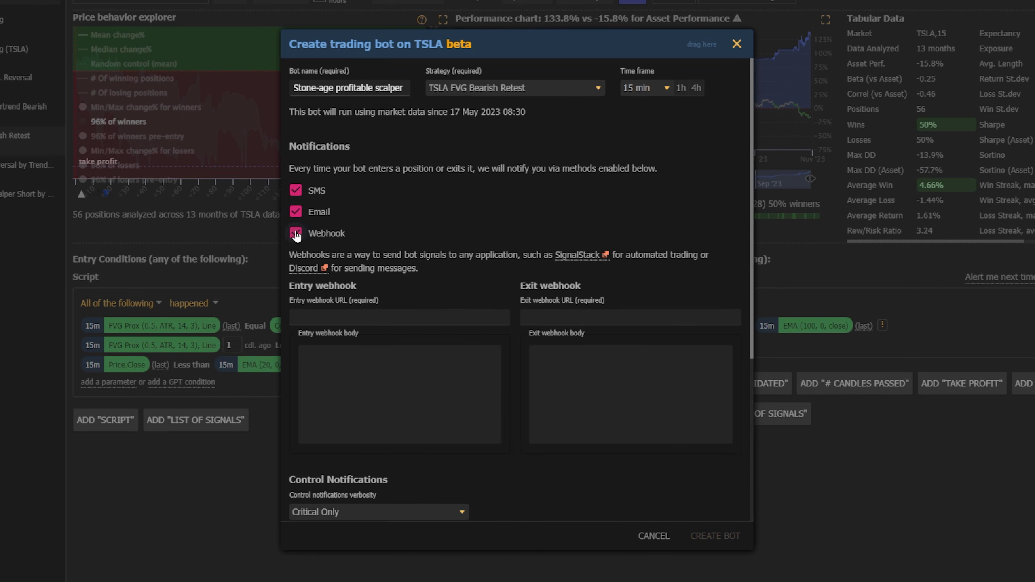
click(334, 317)
key(ctrl+v)
click(612, 318)
key(ctrl+v)
click(714, 536)
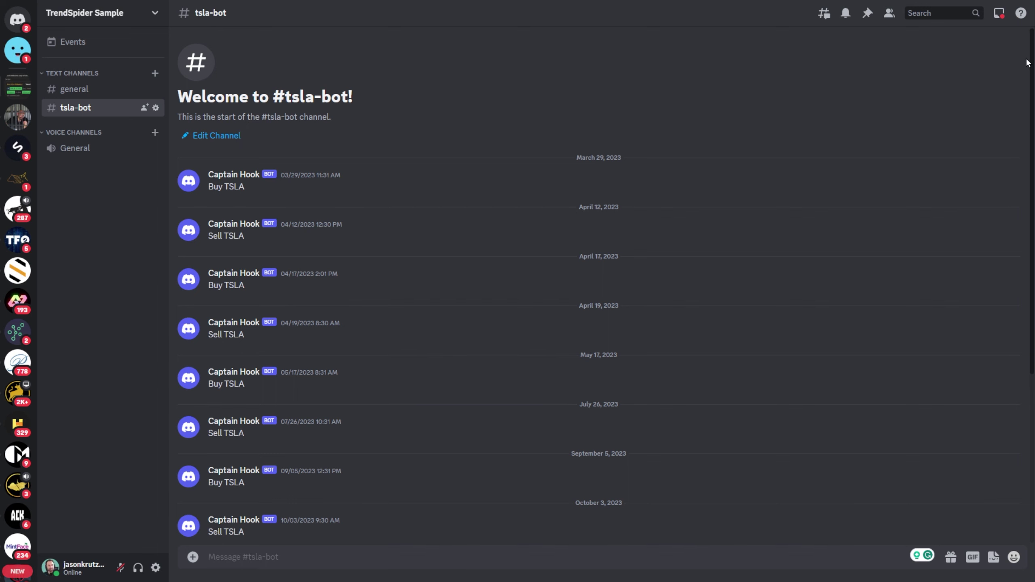
- Enable webhook notifications for the new AAPL bot
scroll(1031, 42, down, 5)
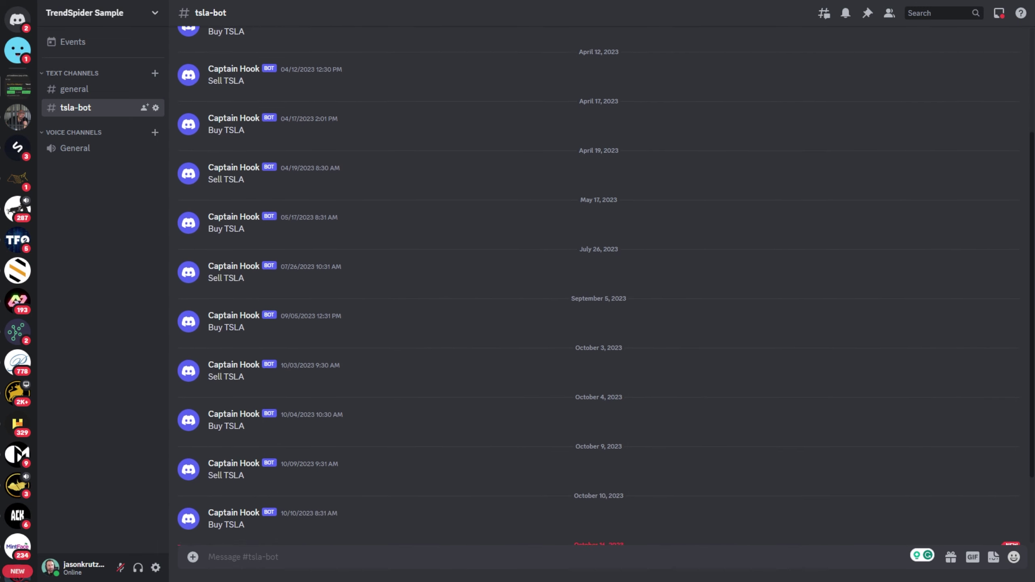
scroll(605, 283, down, 1)
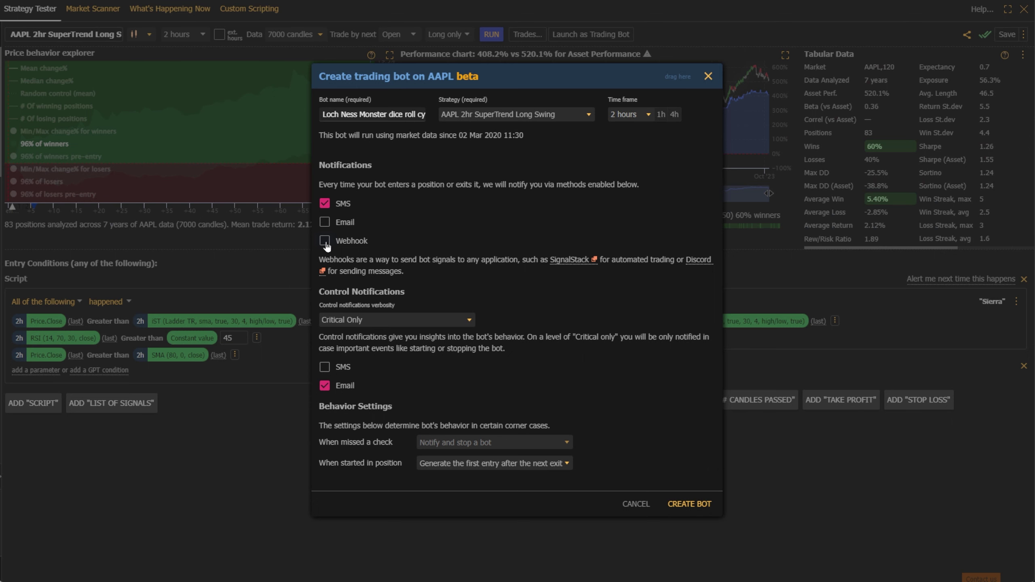
click(324, 241)
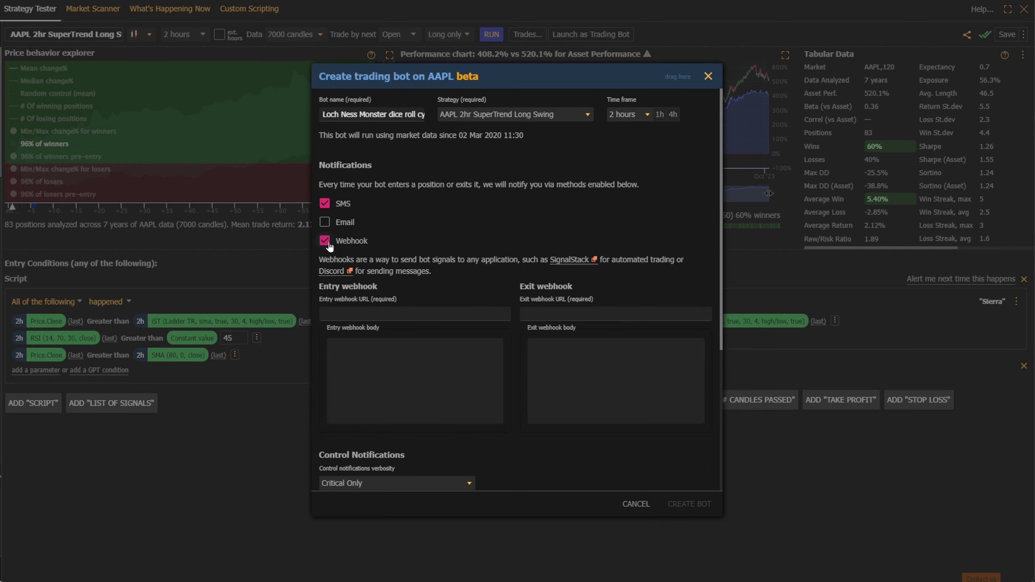
- Create the AAPL bot with SignalStack entry and exit webhooks, then shrink the Strategy Tester below the chart
click(397, 311)
key(ctrl+v)
click(615, 313)
key(ctrl+v)
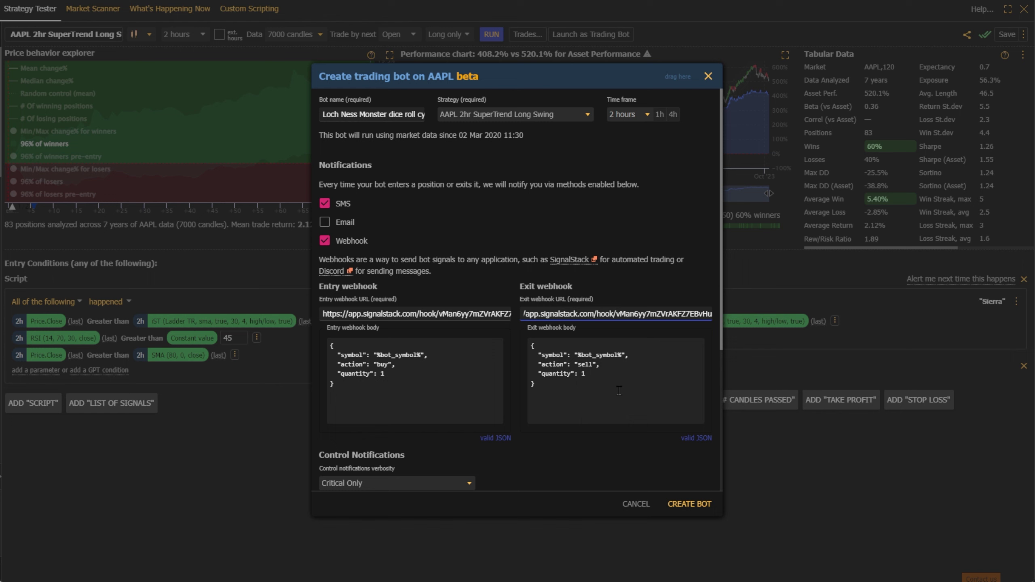
click(693, 506)
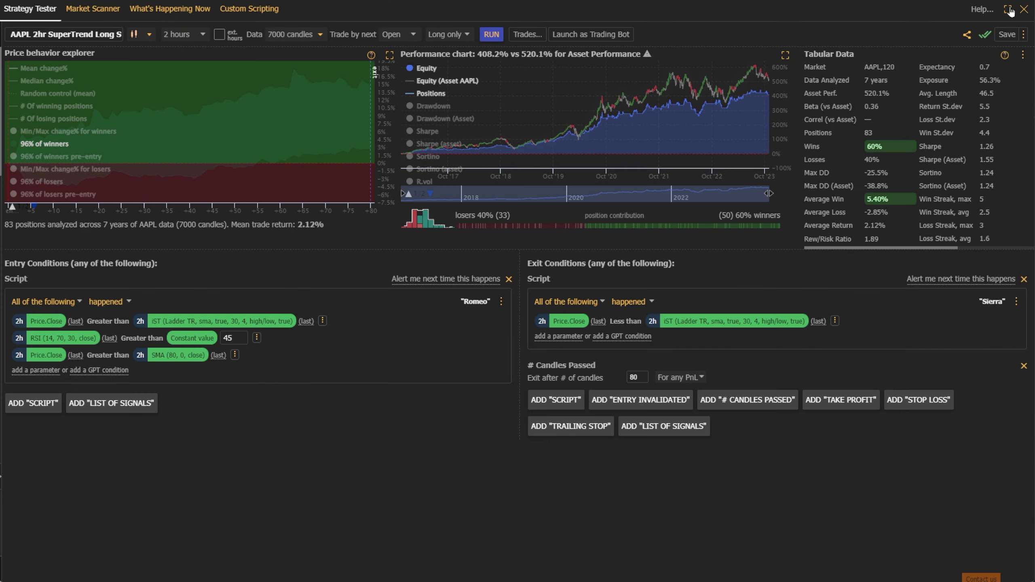
click(1009, 10)
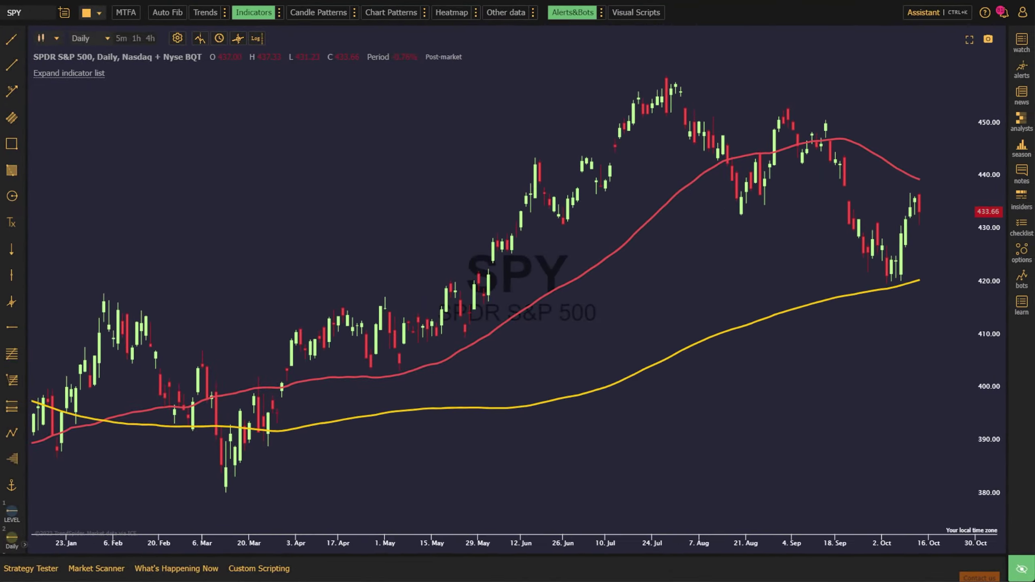
- Use the Assistant to scan the S&P 500 for 50/200 SMA golden crosses and show WMT earnings
click(924, 12)
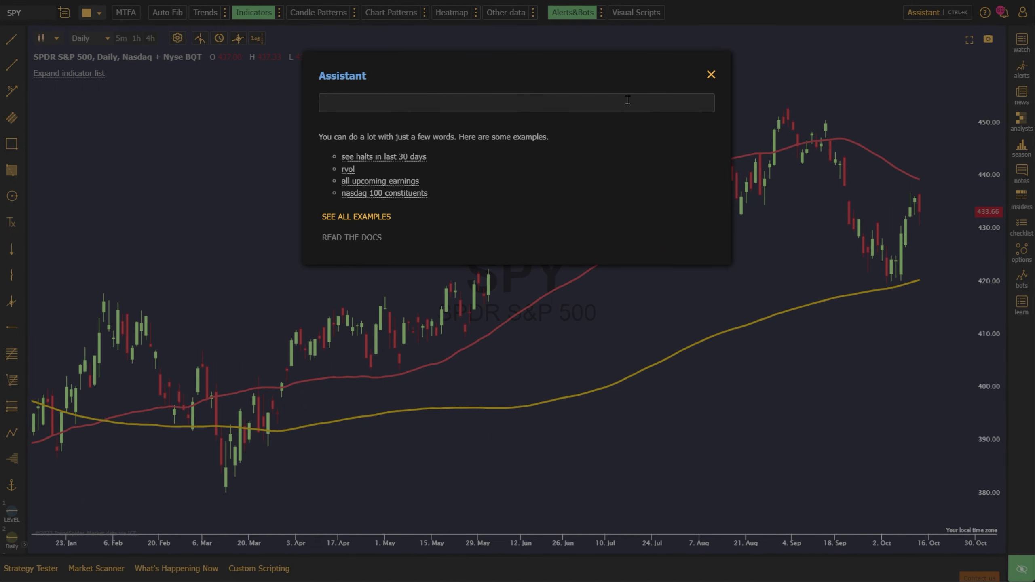
text(find )
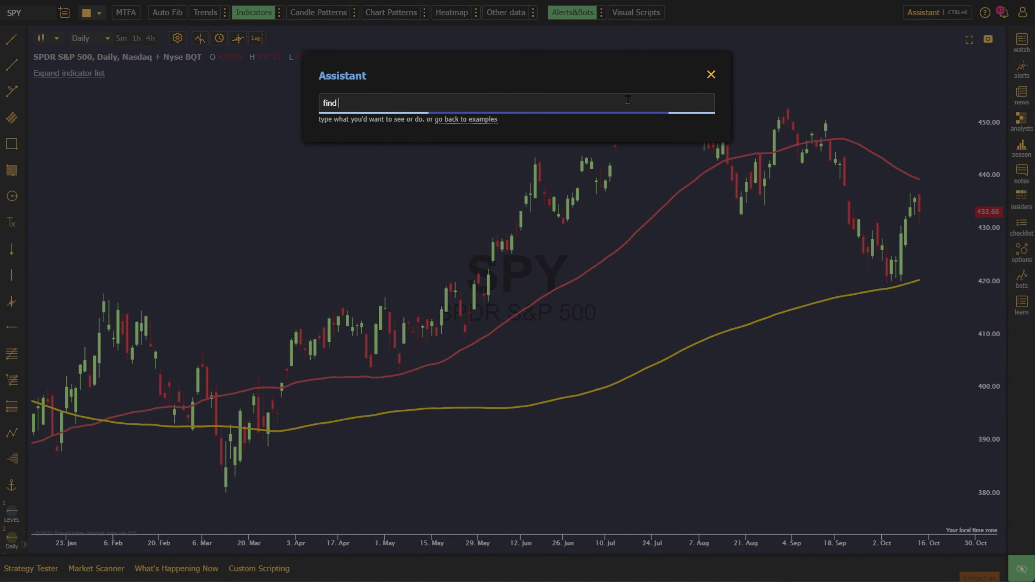
text(golden cross s&p 500)
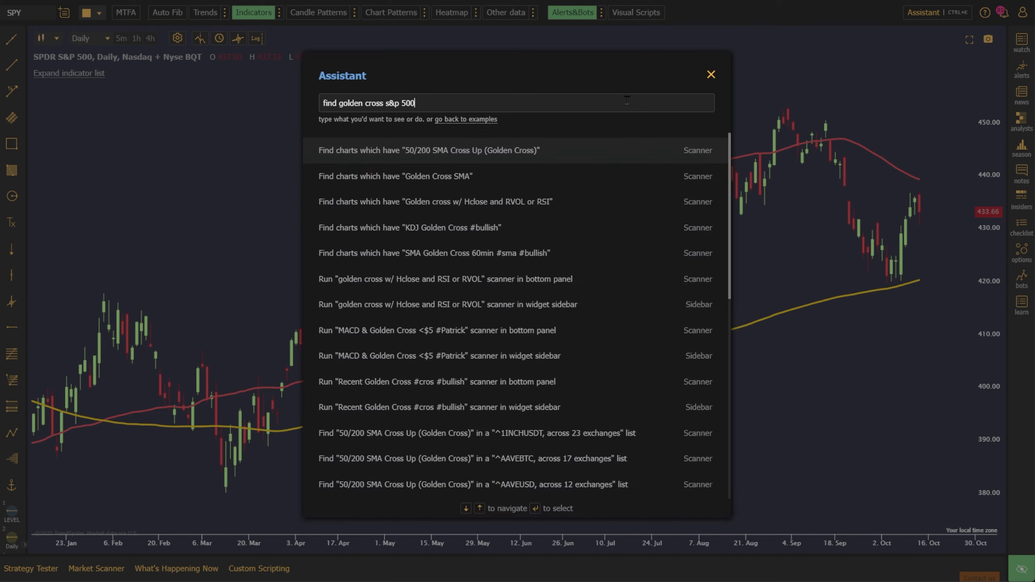
click(596, 147)
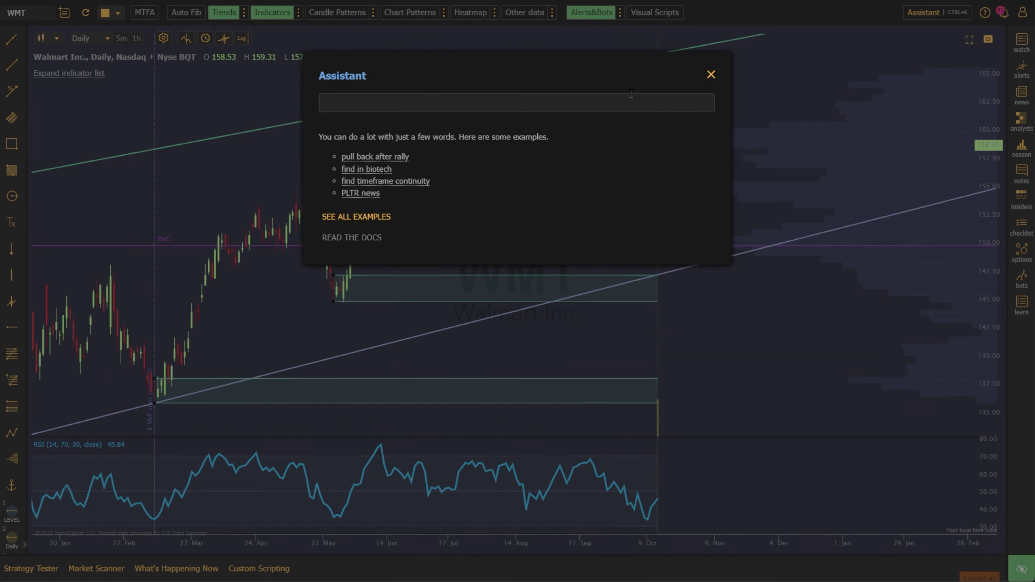
text(see w)
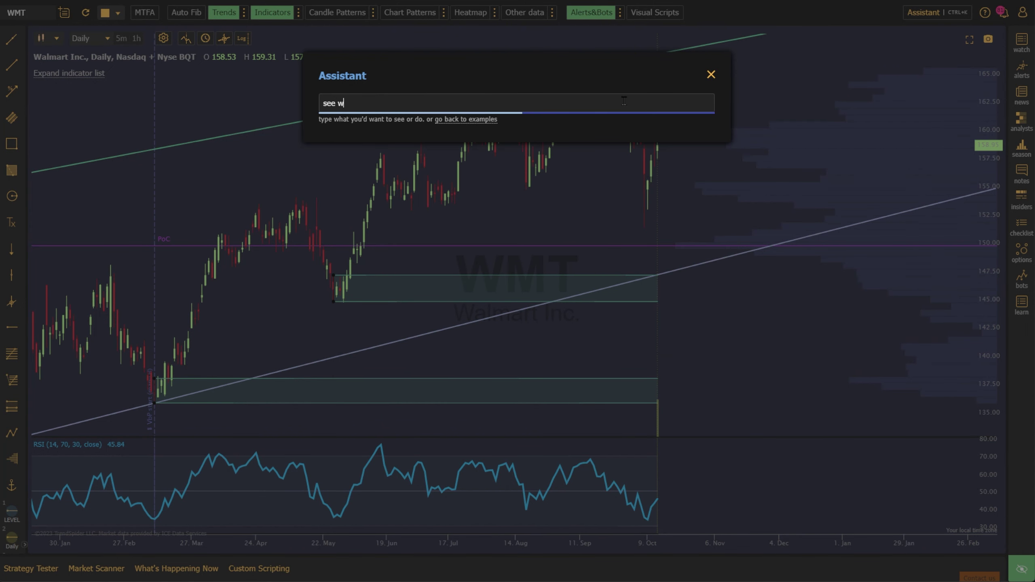
text(mt earnings)
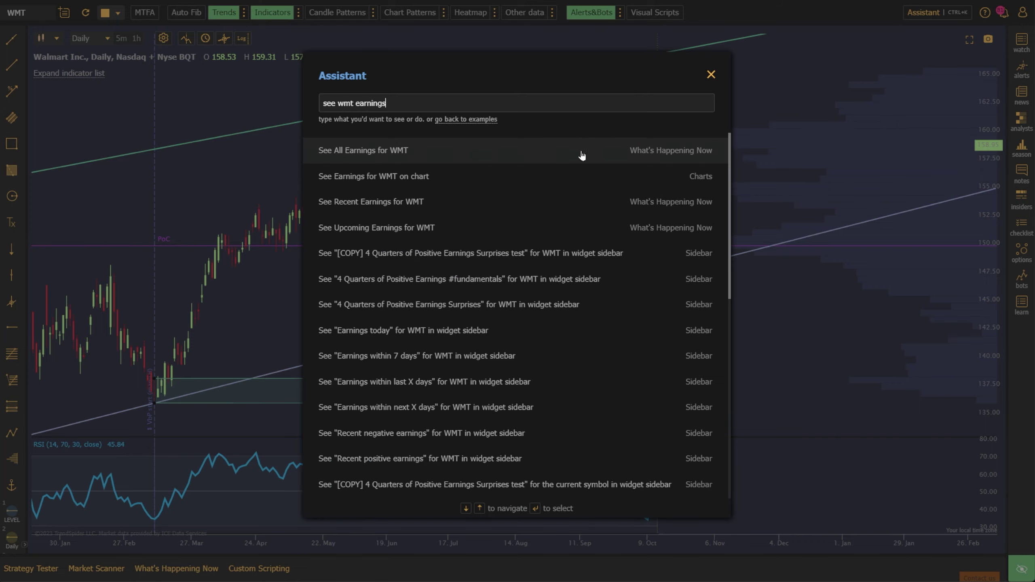
click(582, 155)
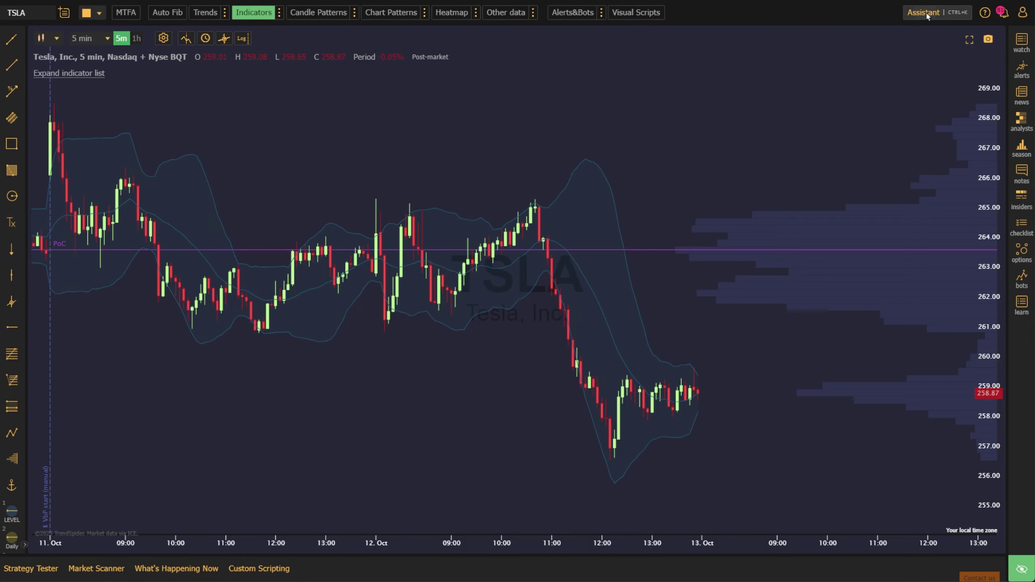
- Add the MACD indicator to the TSLA chart via the Assistant's 'add macd' command
key(ctrl+k)
text(add)
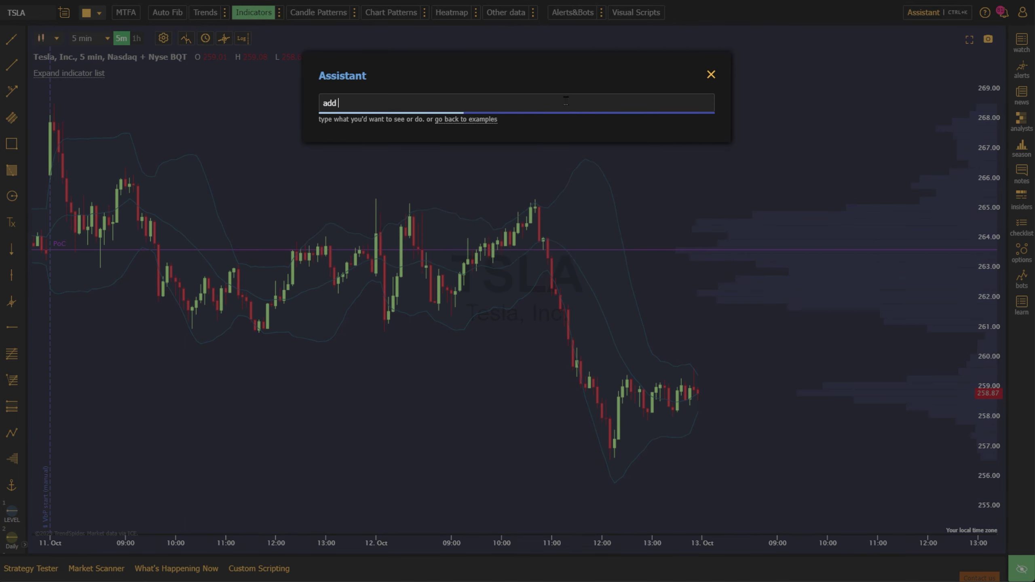
text( macd)
click(537, 158)
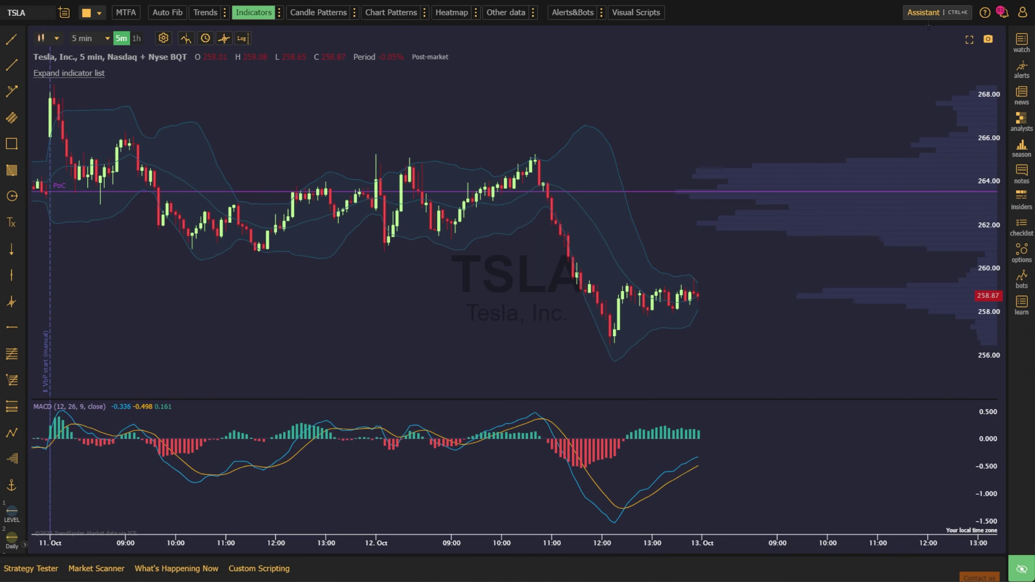
- Backtest a MACD cross strategy on TSLA with the Assistant's 'test macd cross' command
key(ctrl+k)
text(test macd cross)
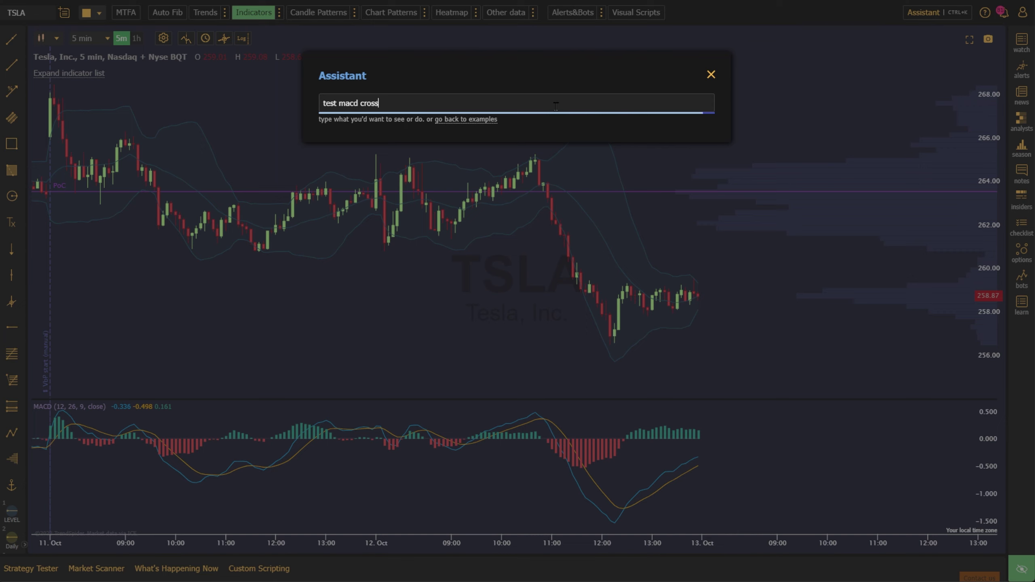
click(551, 159)
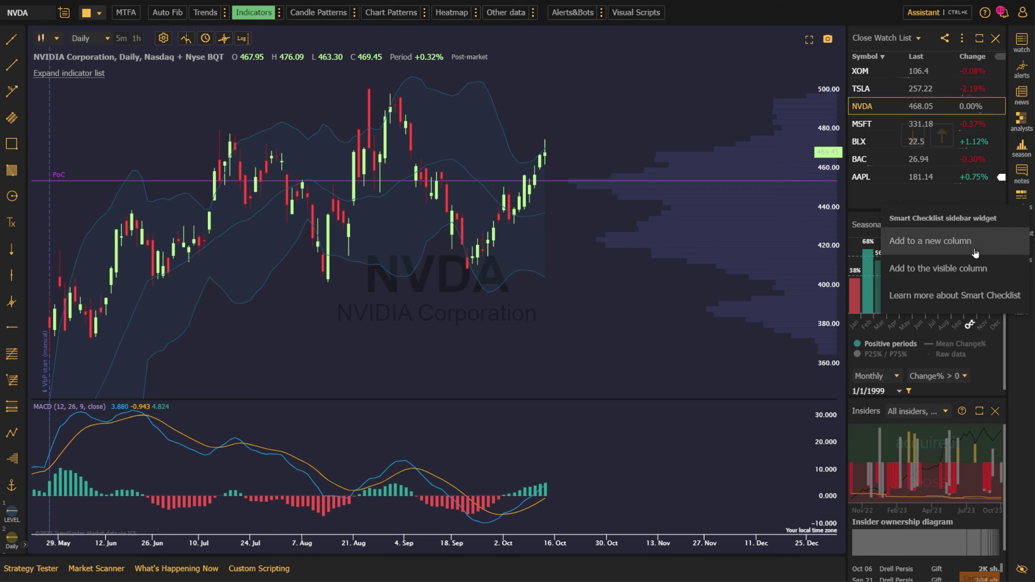
- Add a Smart Checklist column running the Bullish Earnings Checklist script
click(978, 239)
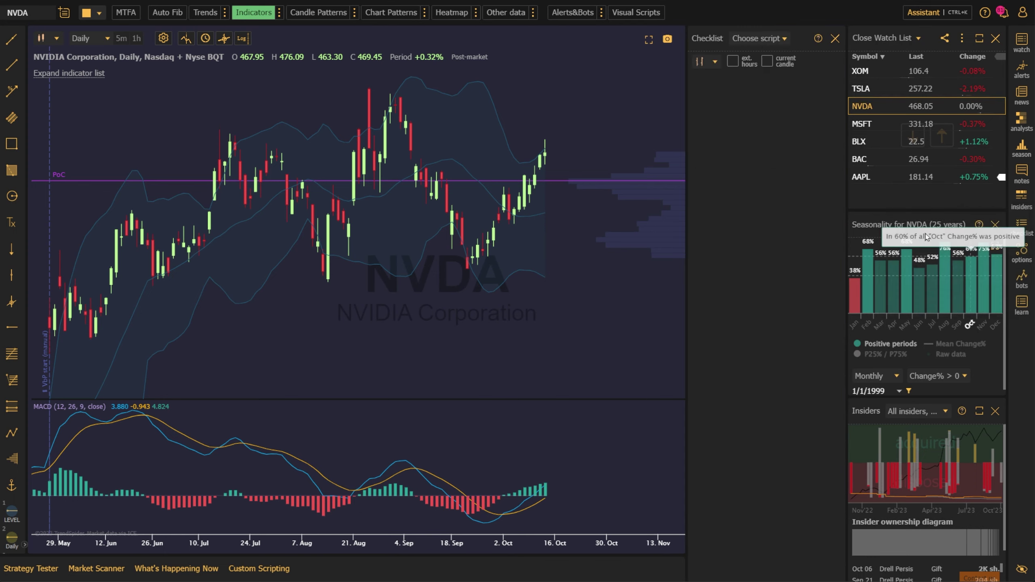
click(767, 38)
text(bul)
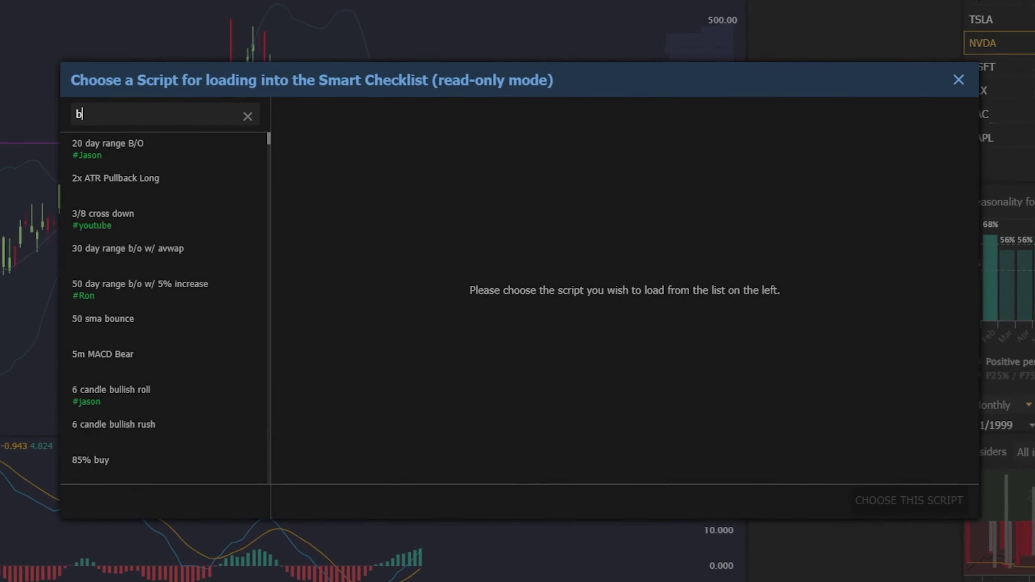
text(lish earnings)
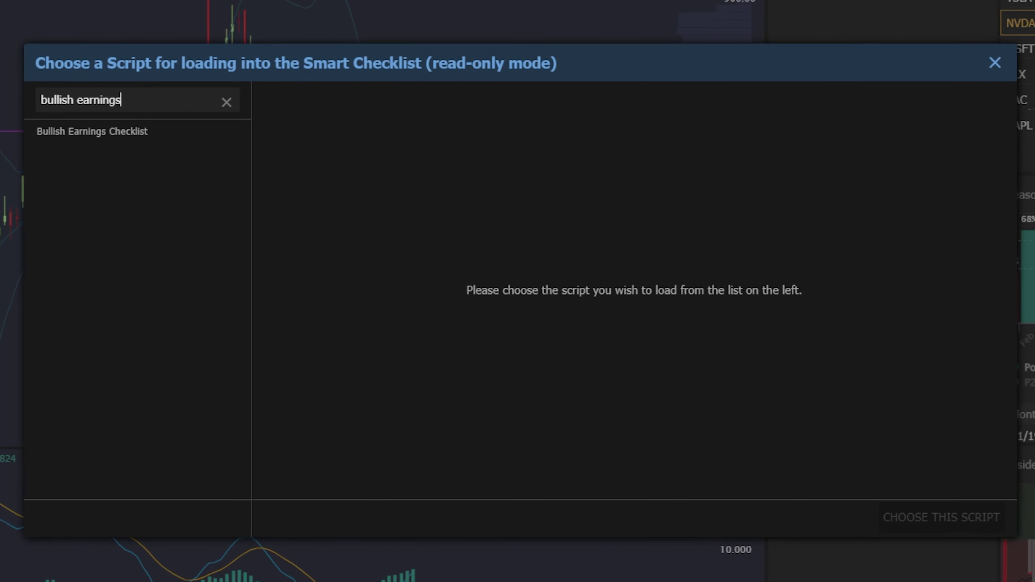
click(157, 150)
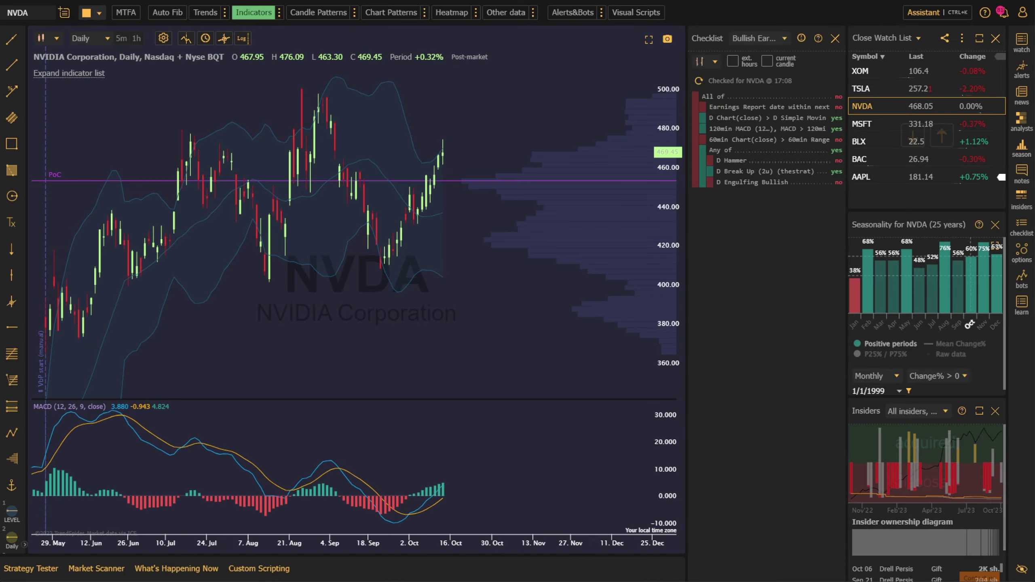
- Evaluate the checklist on XOM, TSLA, MSFT and BLX from the watchlist
click(878, 96)
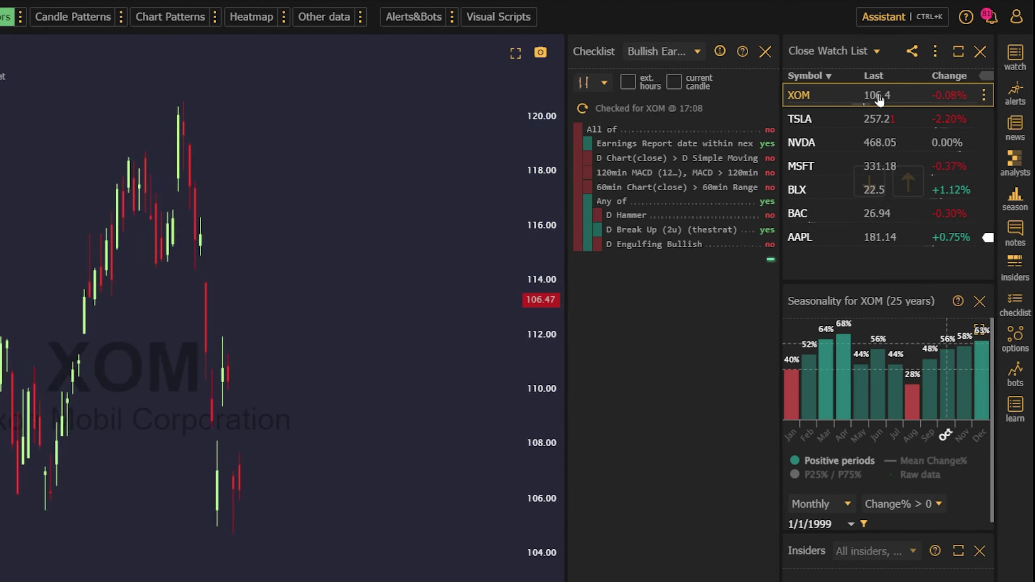
click(885, 122)
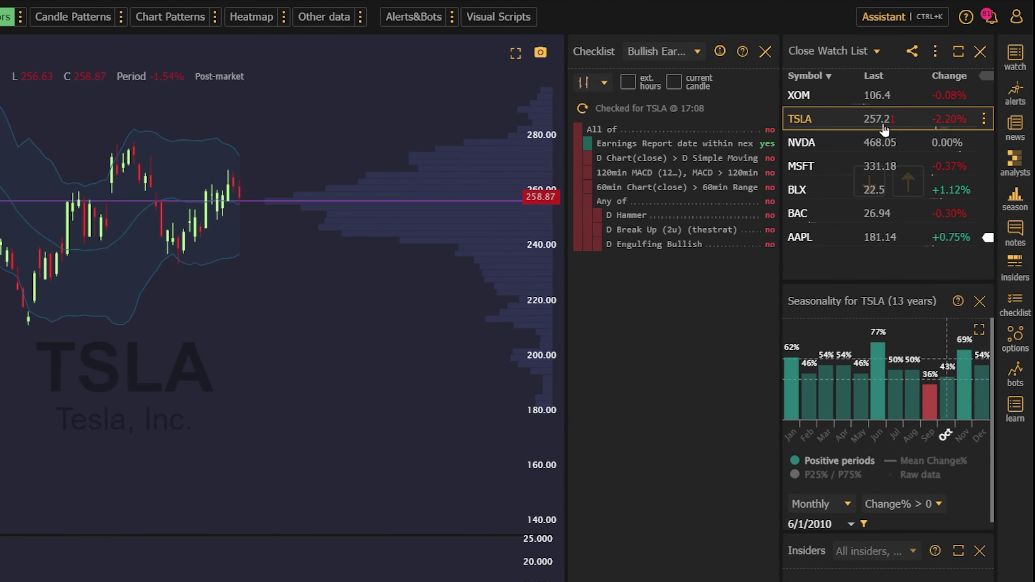
click(884, 168)
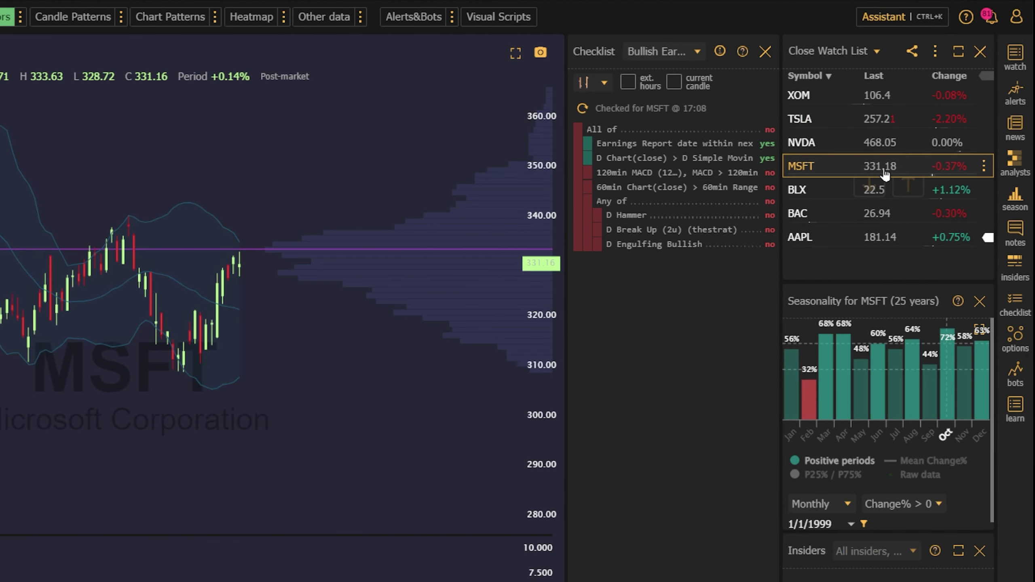
click(877, 190)
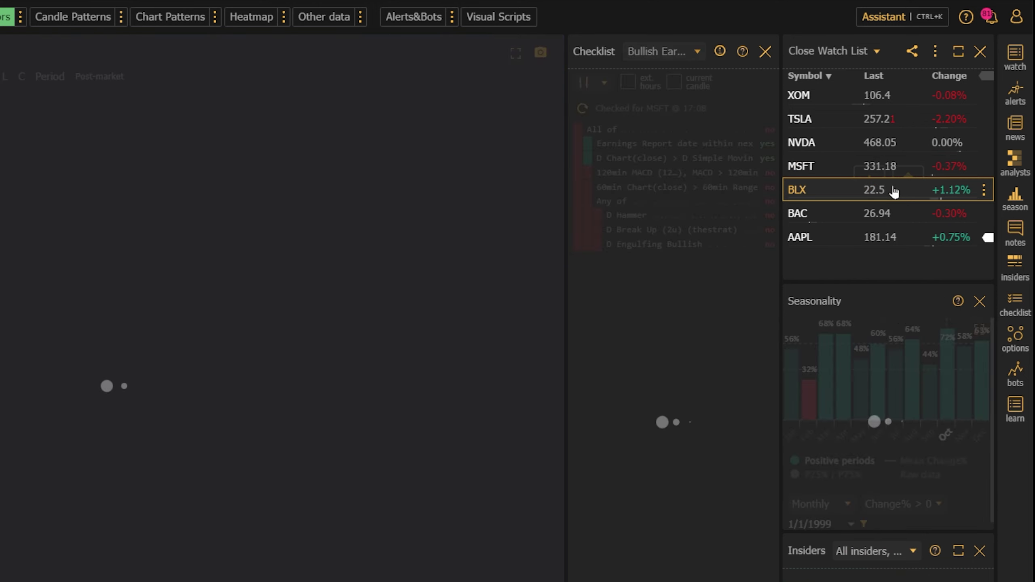